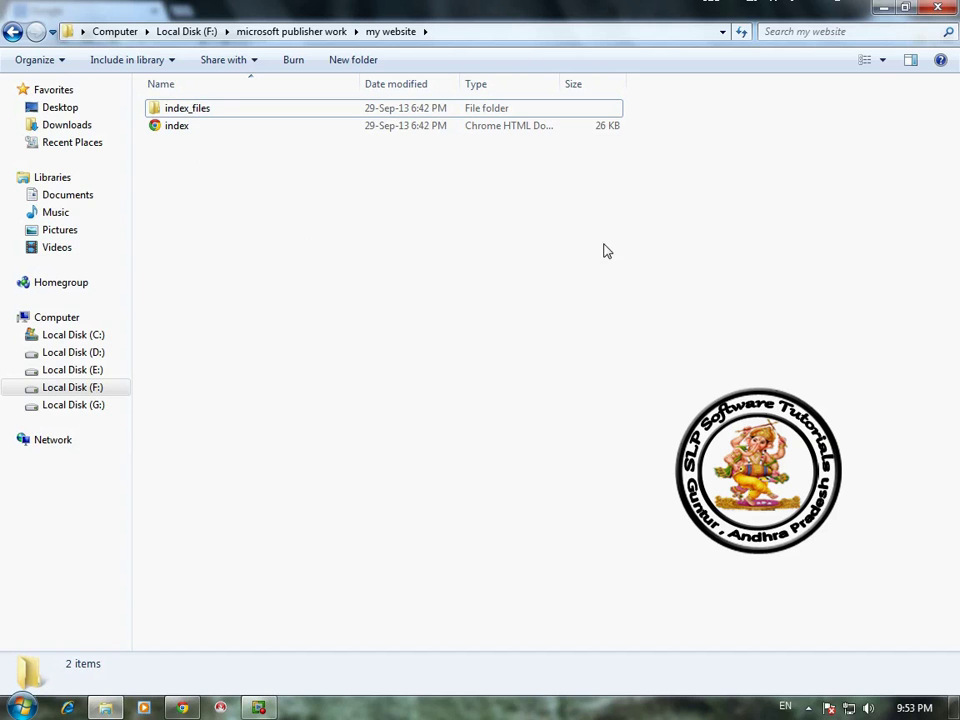
Step: Switch from the my website folder in Explorer to the Google home page in Chrome
{"action": "left_click", "coordinate": [183, 707]}
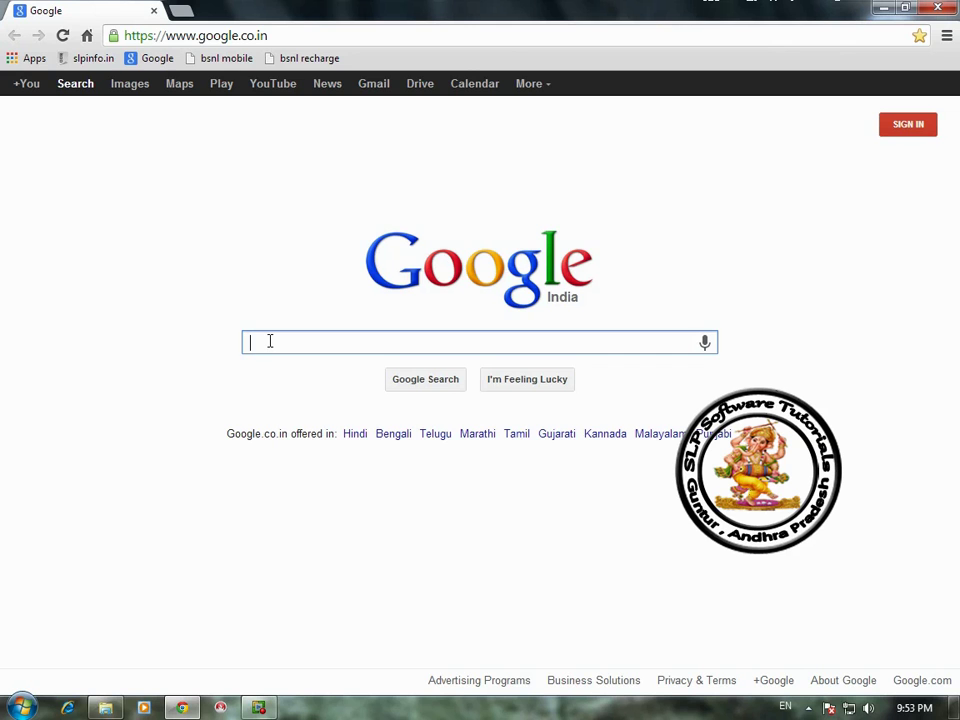
Step: Search for 'google drive' and open the Google Drive result
{"action": "type", "text": "goo"}
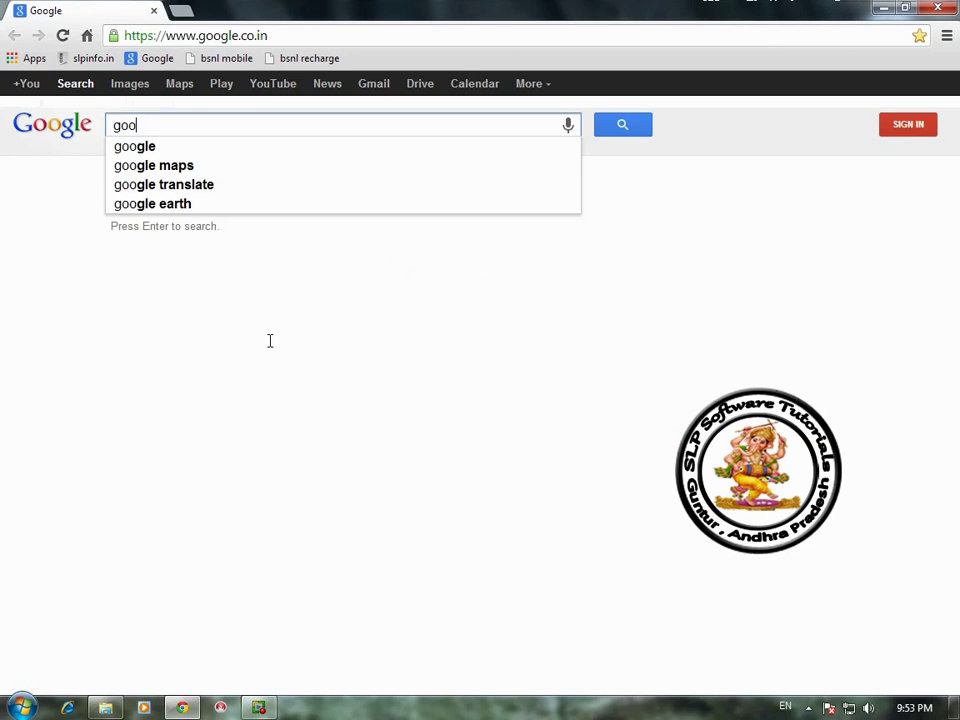
{"action": "type", "text": "gle"}
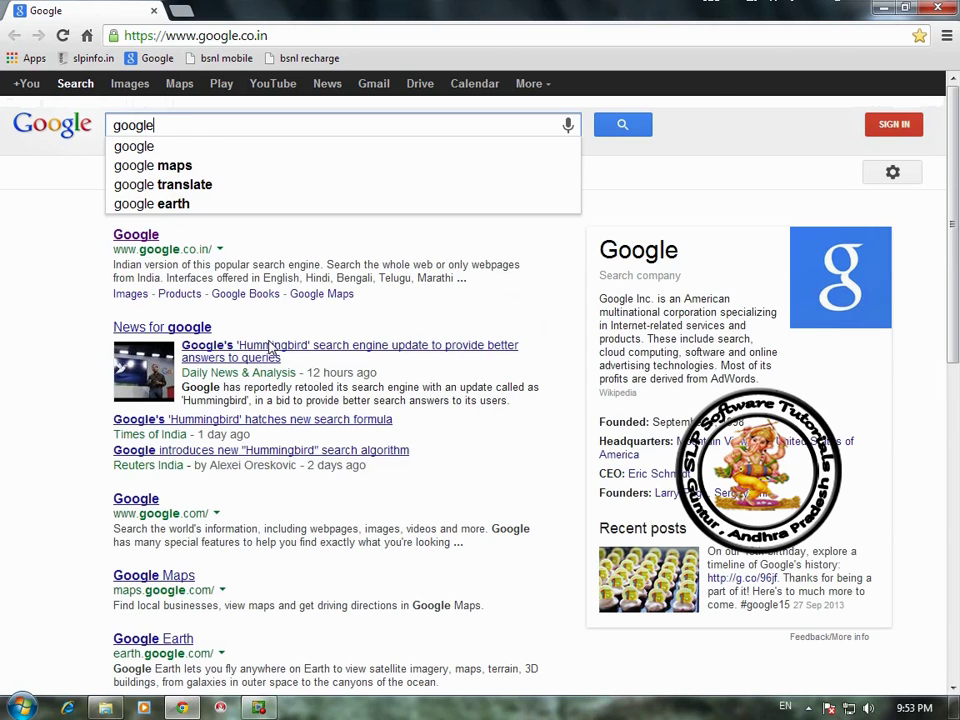
{"action": "type", "text": " d"}
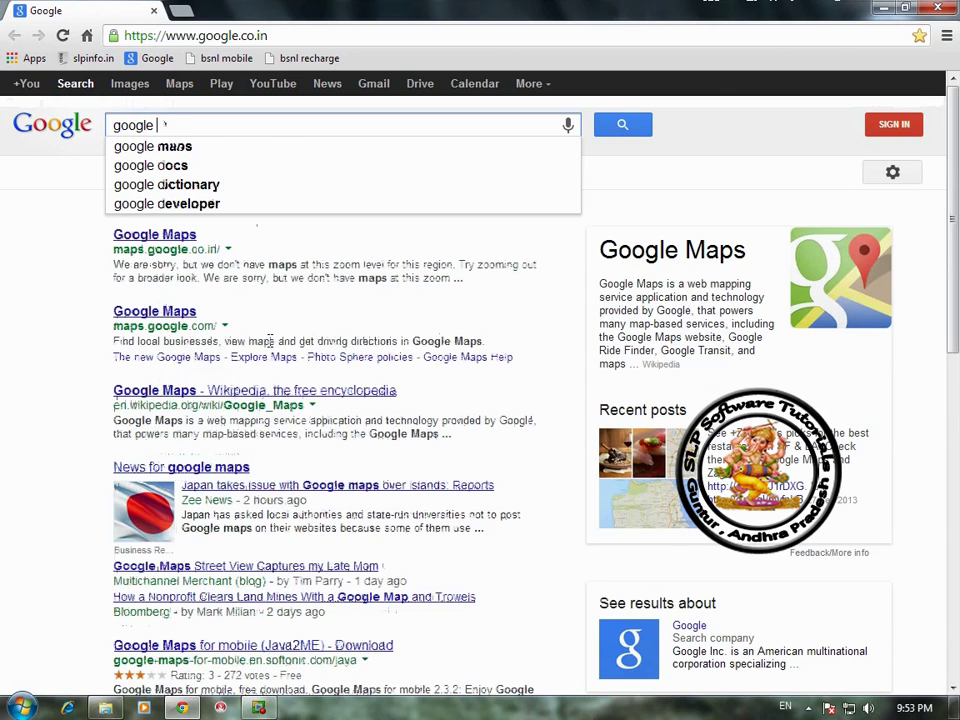
{"action": "type", "text": "rive"}
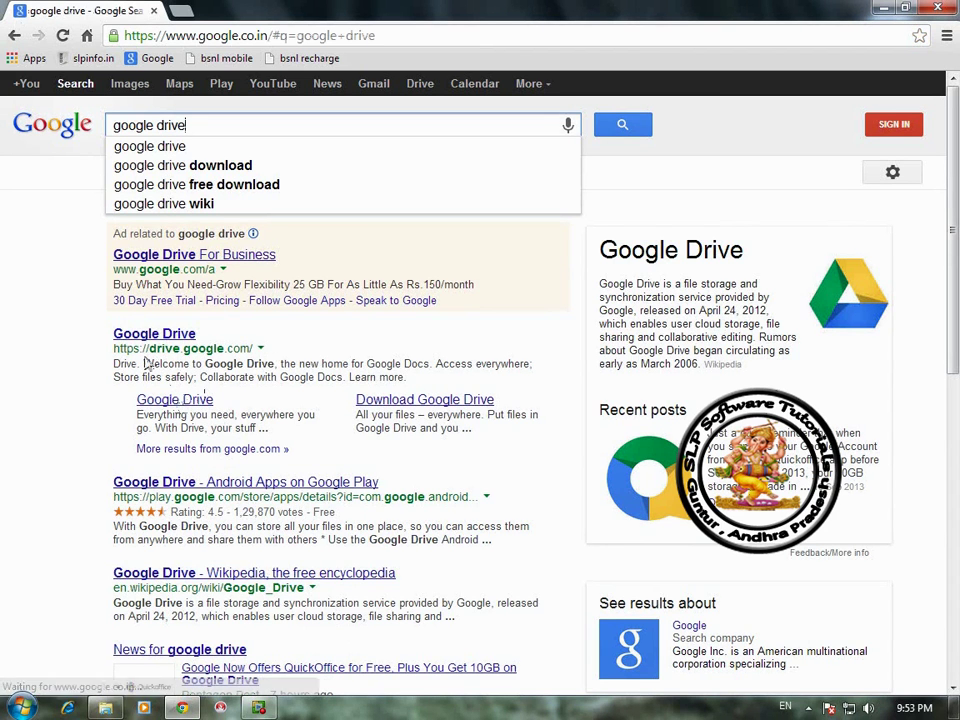
{"action": "left_click", "coordinate": [186, 338]}
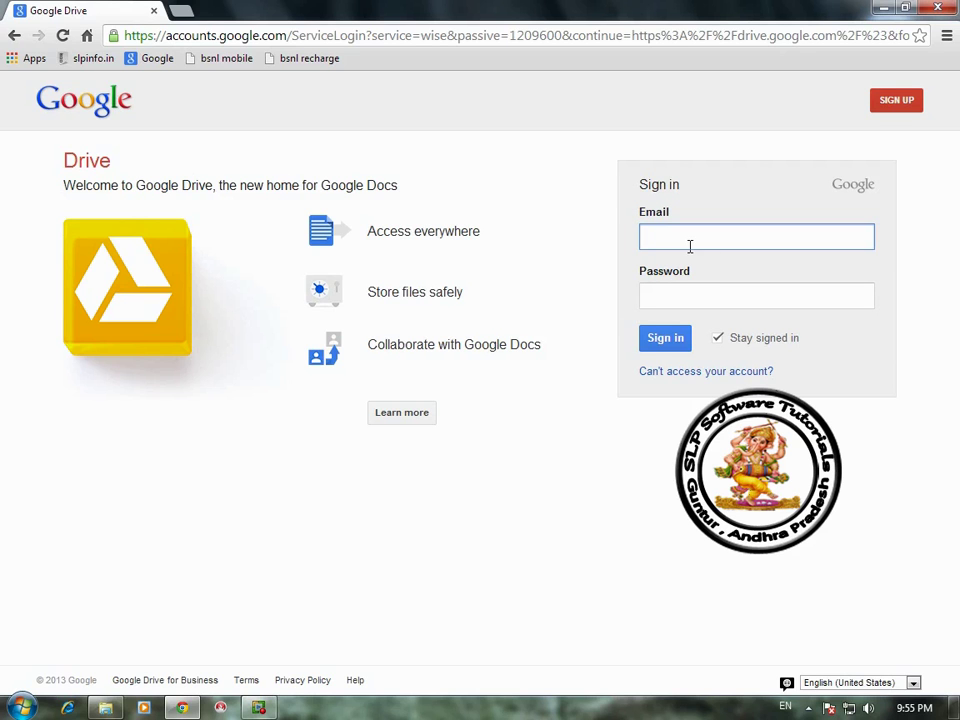
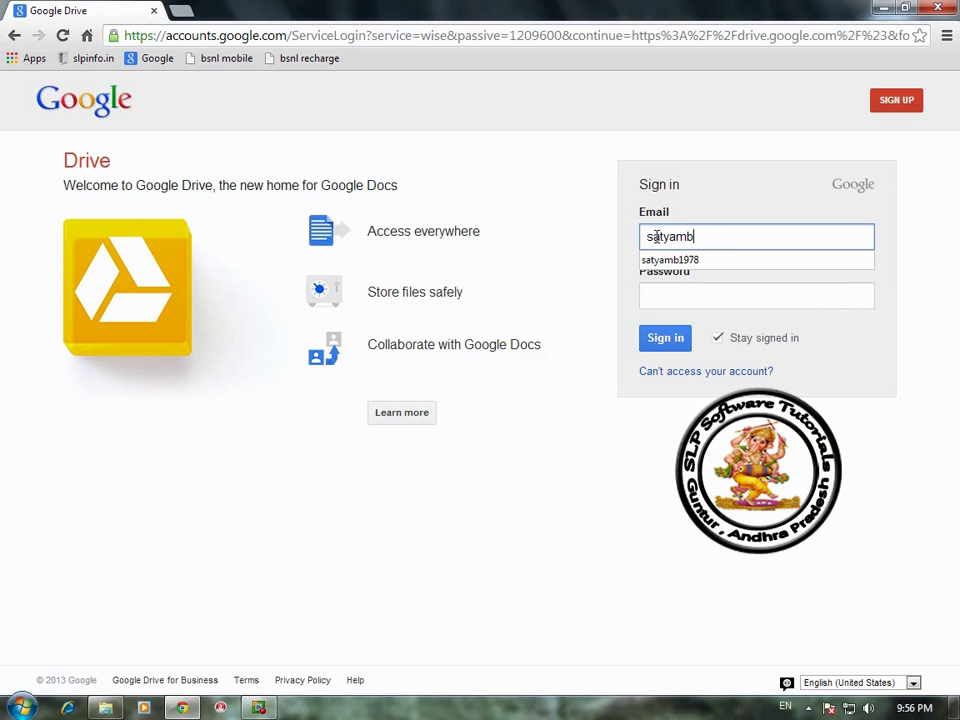
Step: Sign in to Google Drive with the account's email and password
{"action": "left_click", "coordinate": [656, 297]}
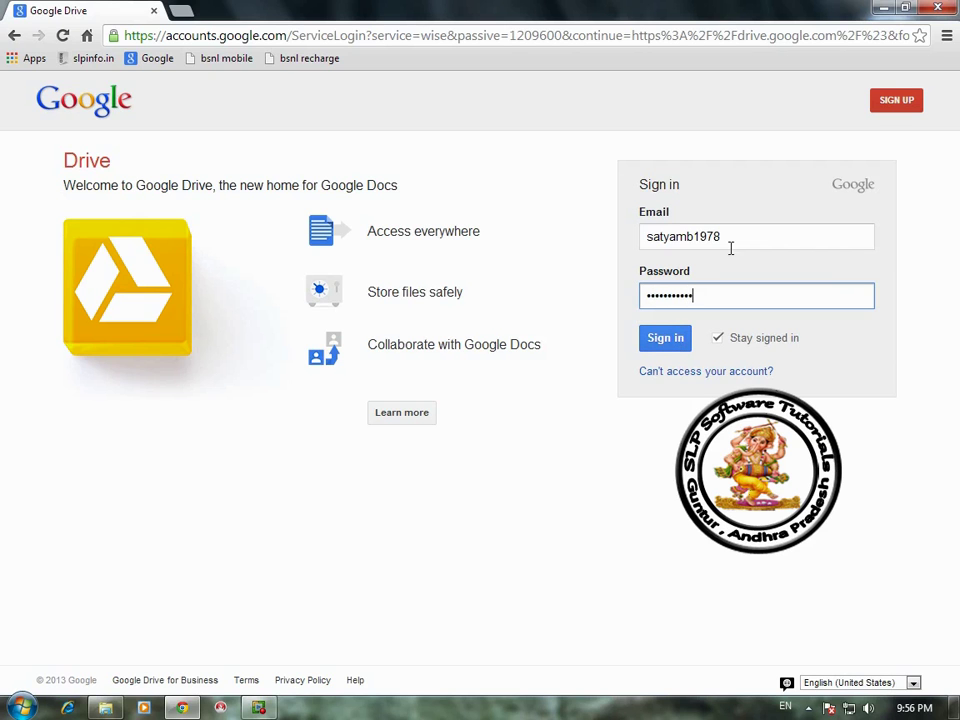
{"action": "left_click", "coordinate": [681, 339]}
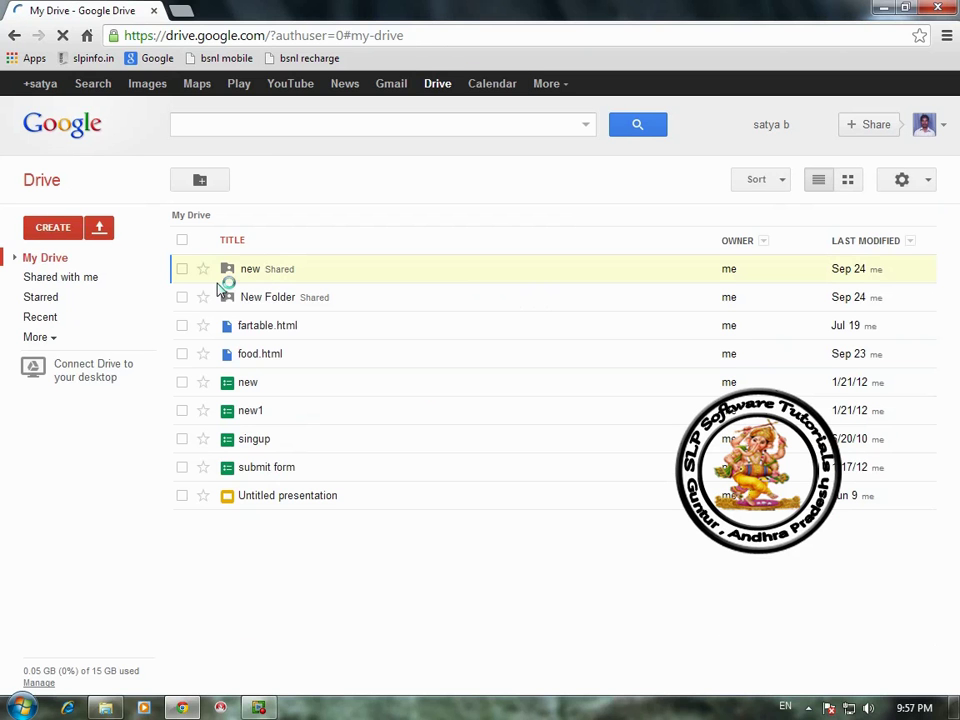
Step: Create a new folder named 'My website' in My Drive
{"action": "left_click", "coordinate": [45, 231]}
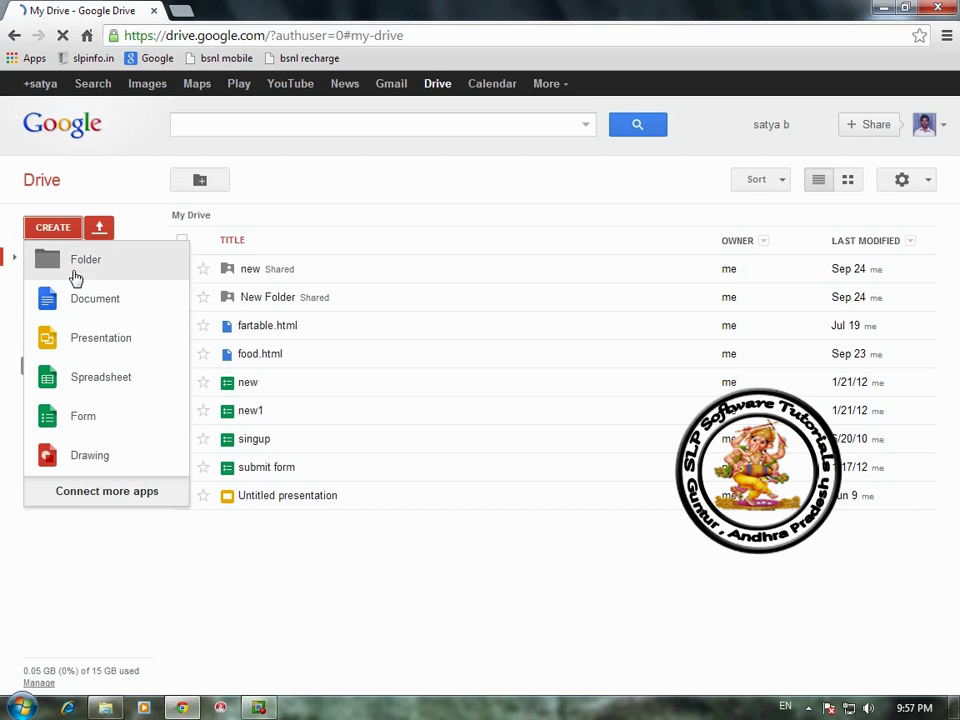
{"action": "left_click", "coordinate": [78, 263]}
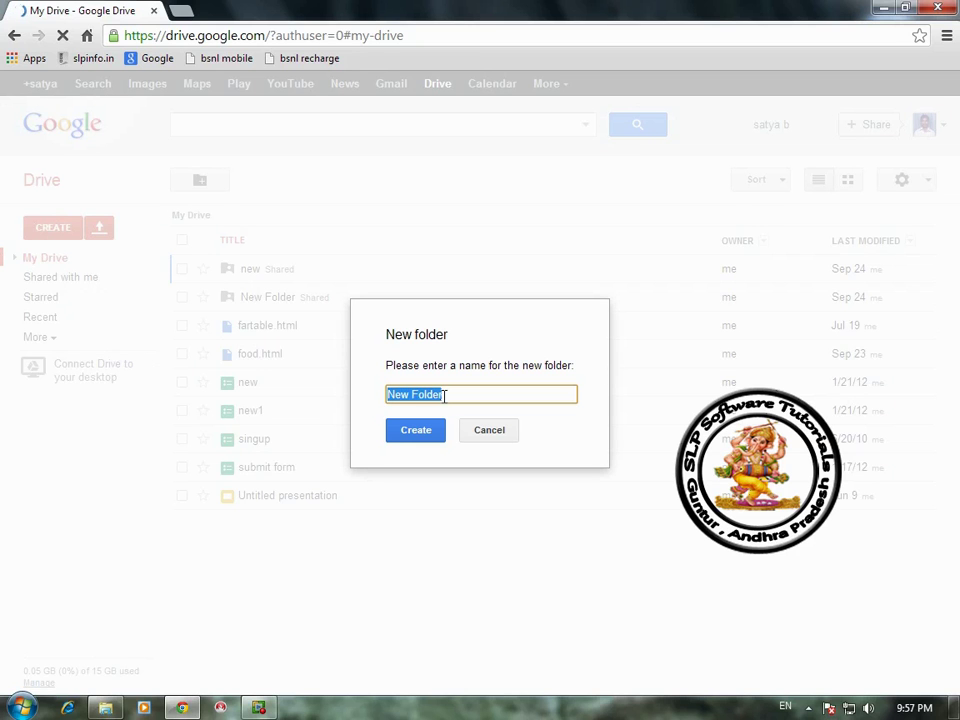
{"action": "type", "text": "My website"}
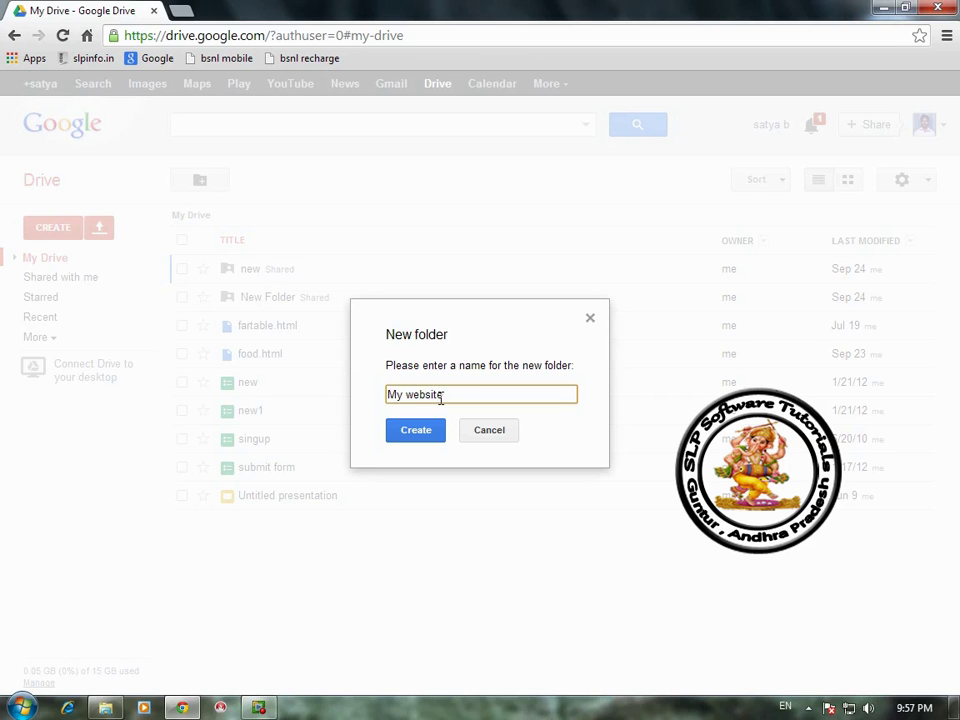
{"action": "left_click", "coordinate": [407, 436]}
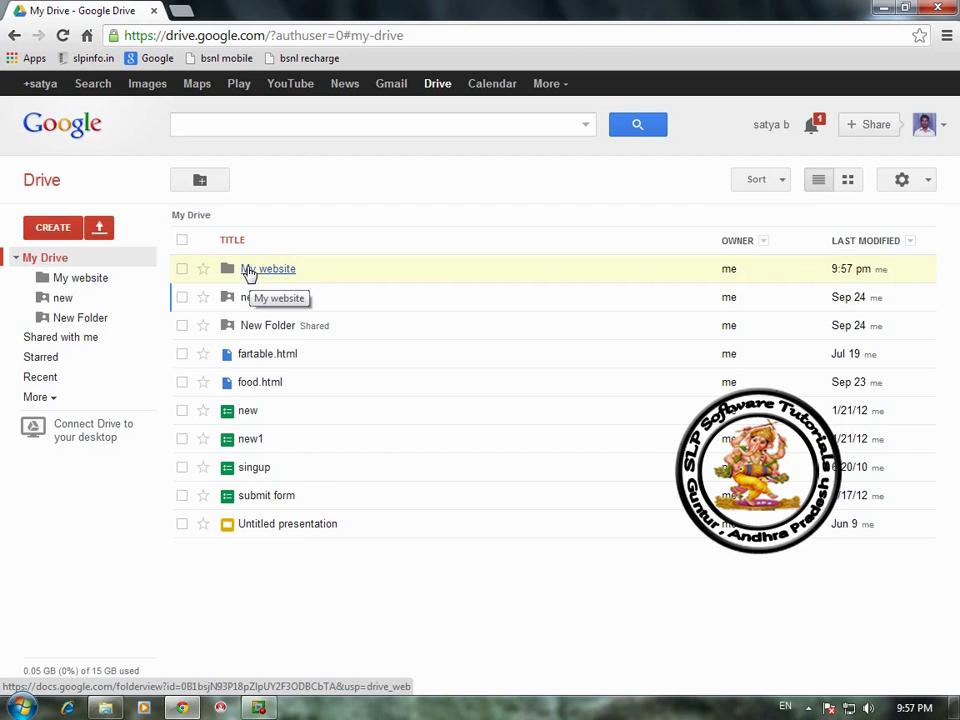
Step: Change the My website folder's sharing to Public on the web and save
{"action": "right_click", "coordinate": [250, 275]}
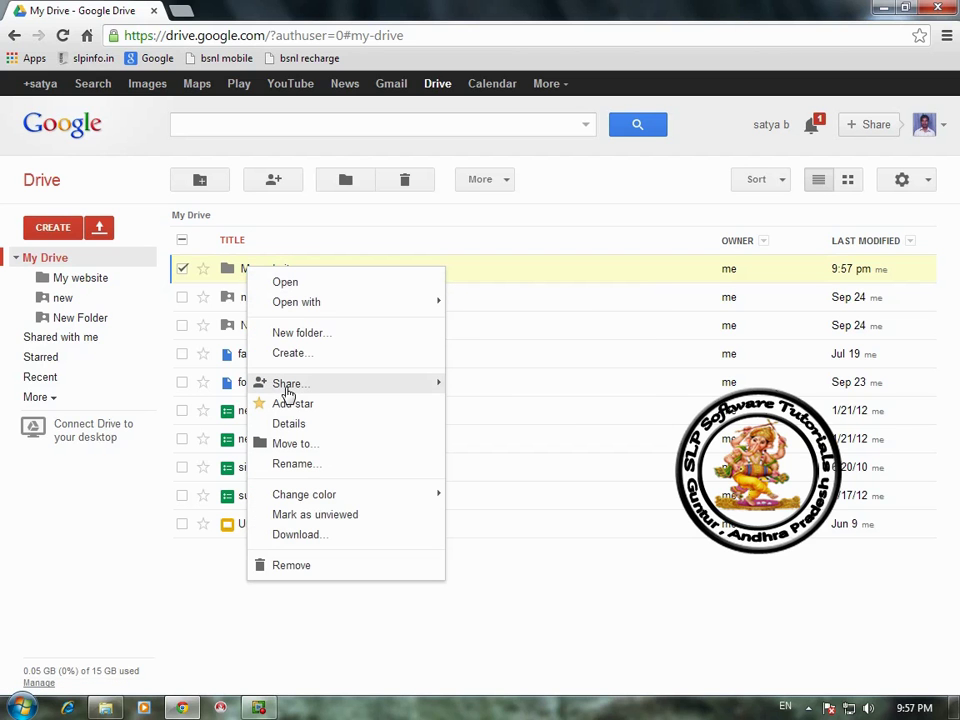
{"action": "mouse_move", "coordinate": [394, 384]}
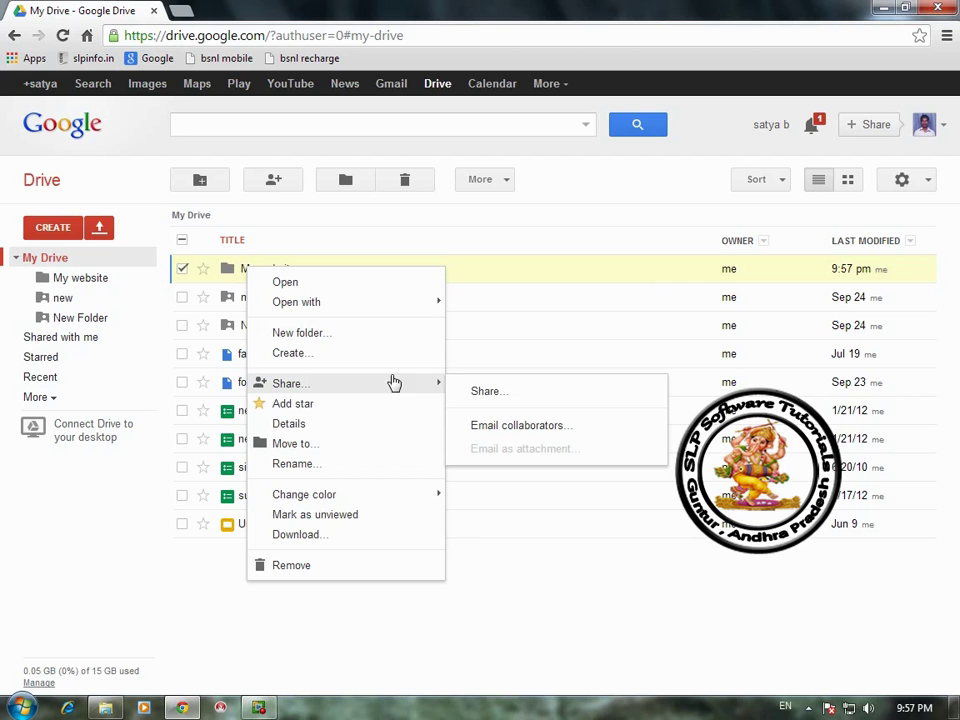
{"action": "left_click", "coordinate": [483, 393]}
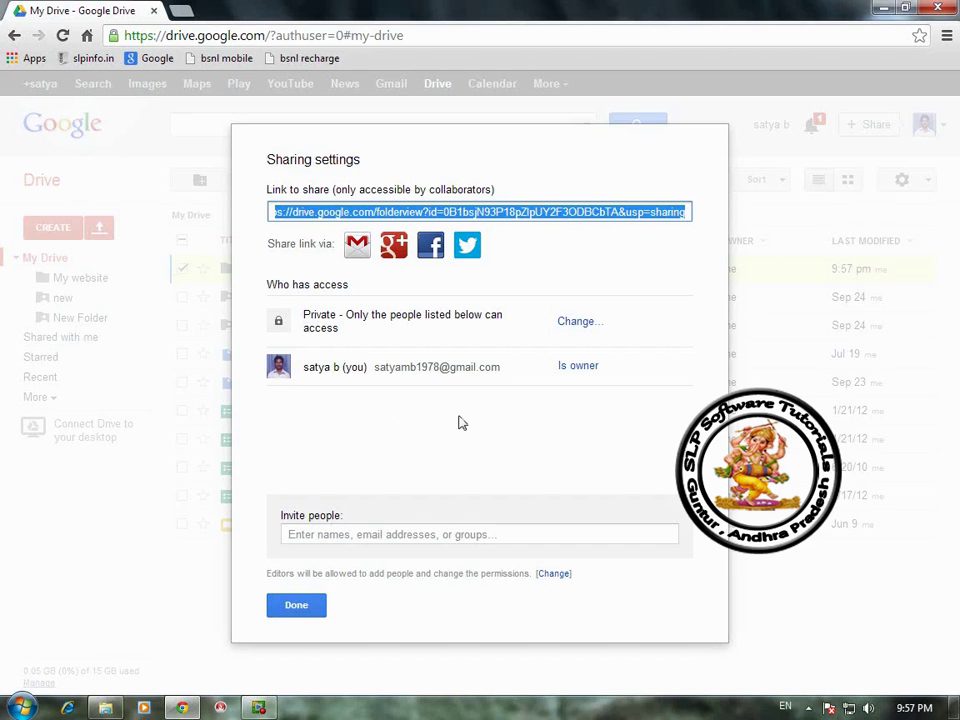
{"action": "left_click", "coordinate": [575, 322]}
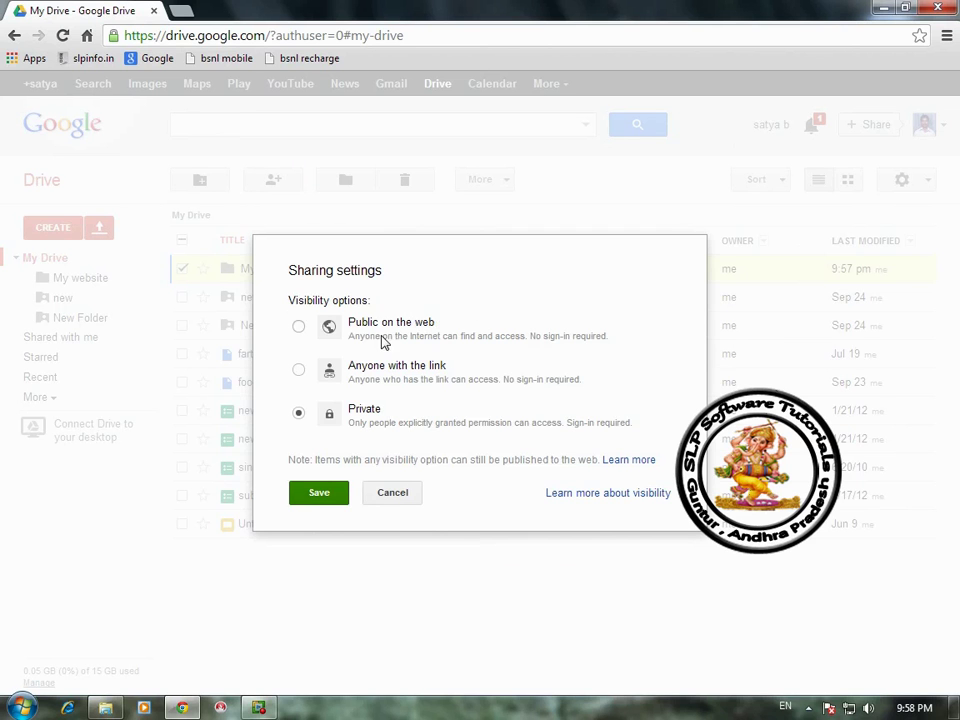
{"action": "left_click", "coordinate": [300, 330]}
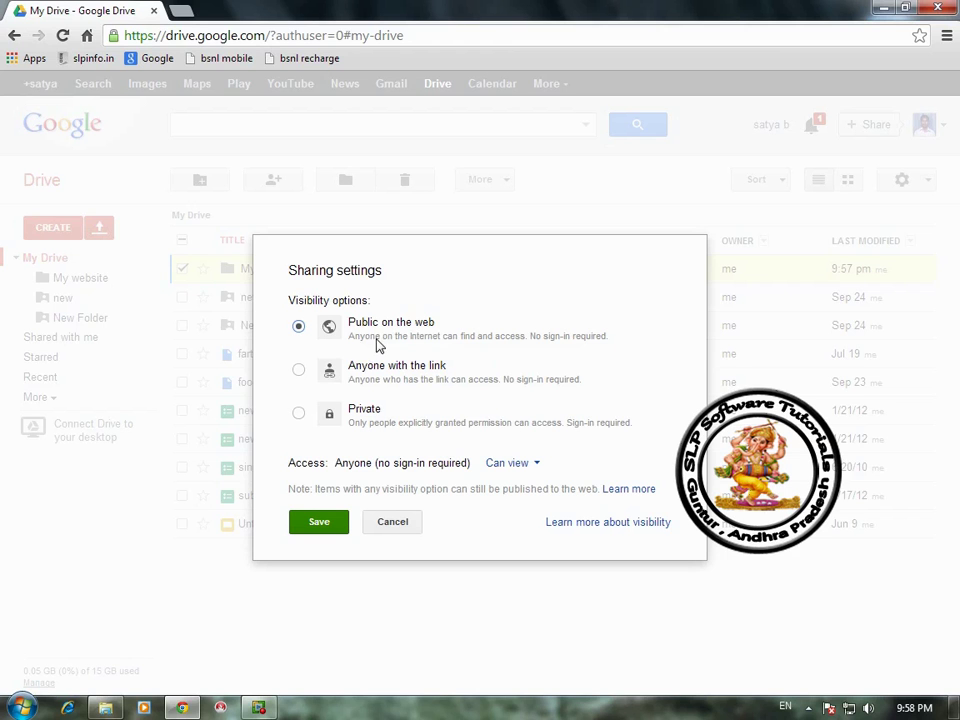
{"action": "left_click", "coordinate": [306, 524]}
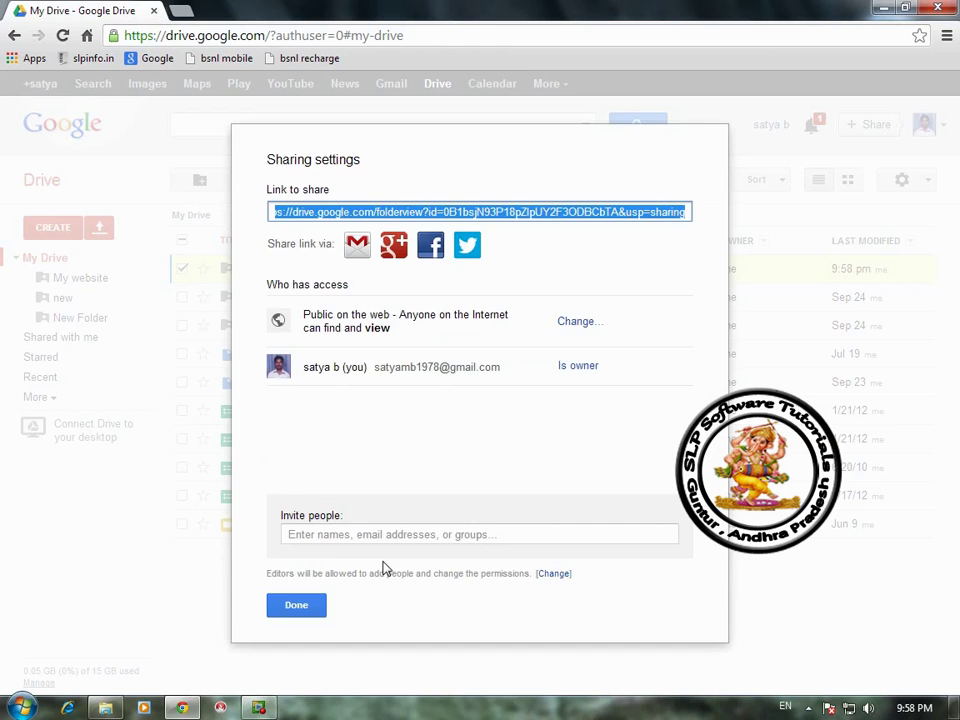
{"action": "left_click", "coordinate": [300, 606]}
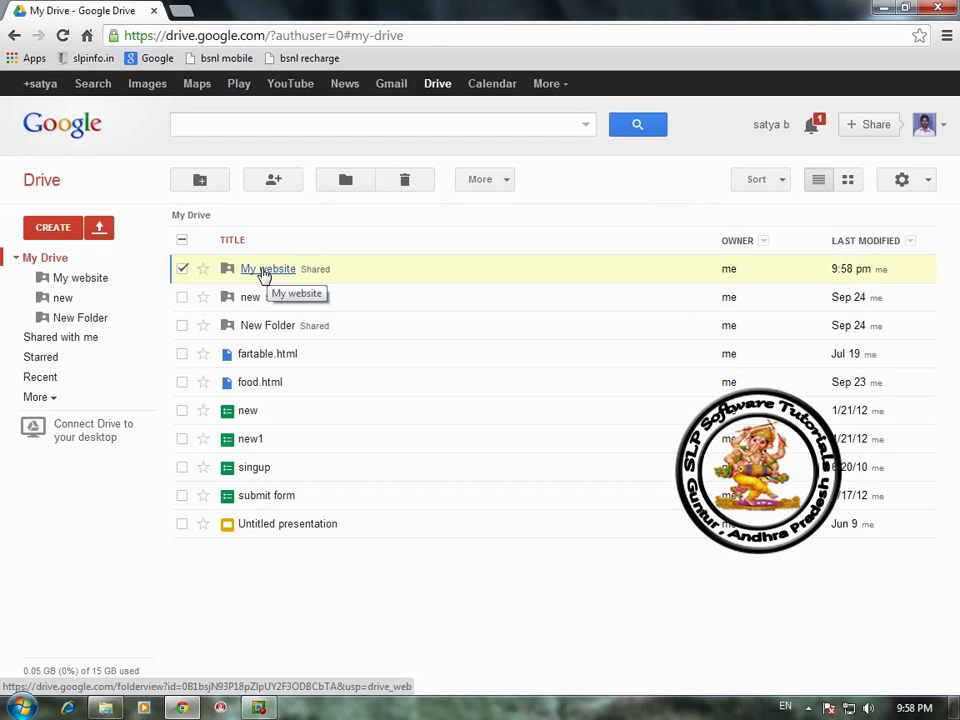
Step: Open the My website folder and check the local website folder's location in Explorer
{"action": "left_click", "coordinate": [265, 270]}
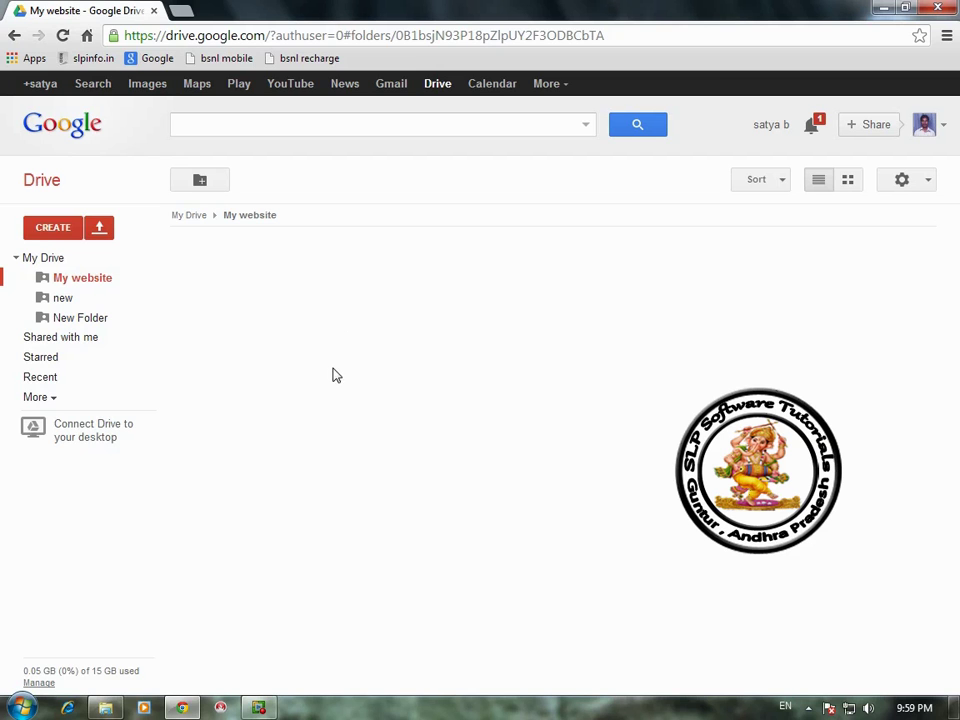
{"action": "left_click", "coordinate": [98, 230]}
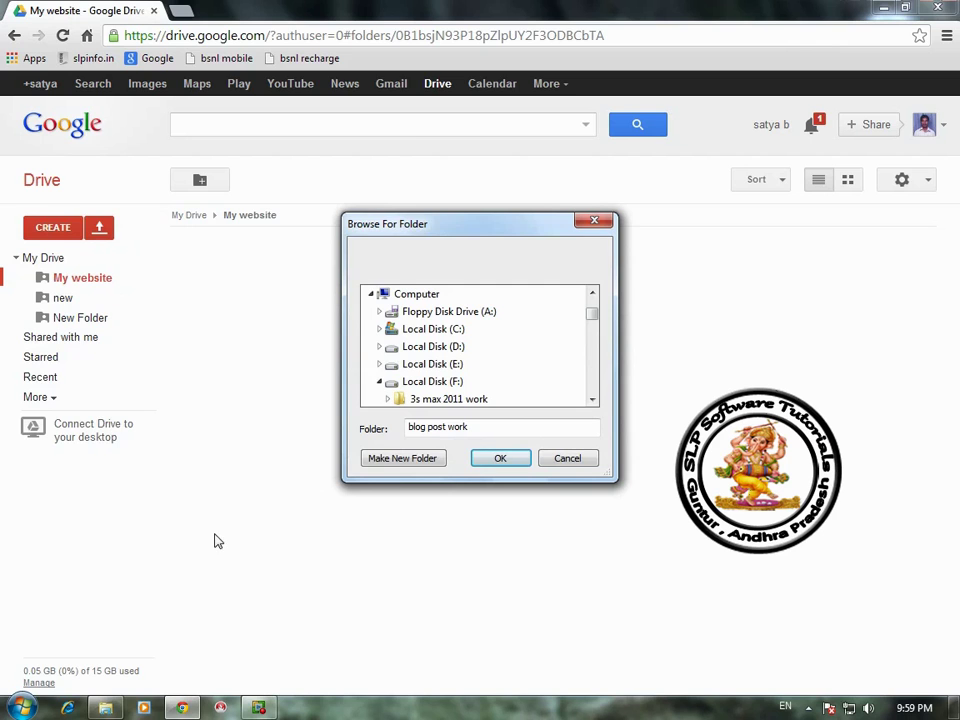
{"action": "left_click", "coordinate": [105, 708]}
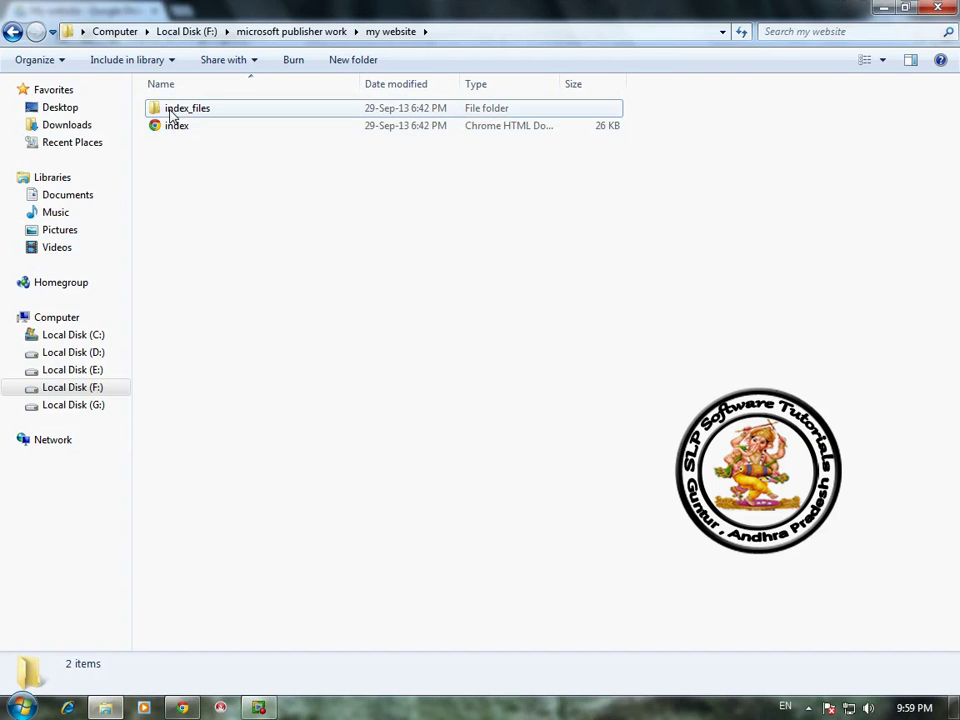
{"action": "mouse_move", "coordinate": [186, 115]}
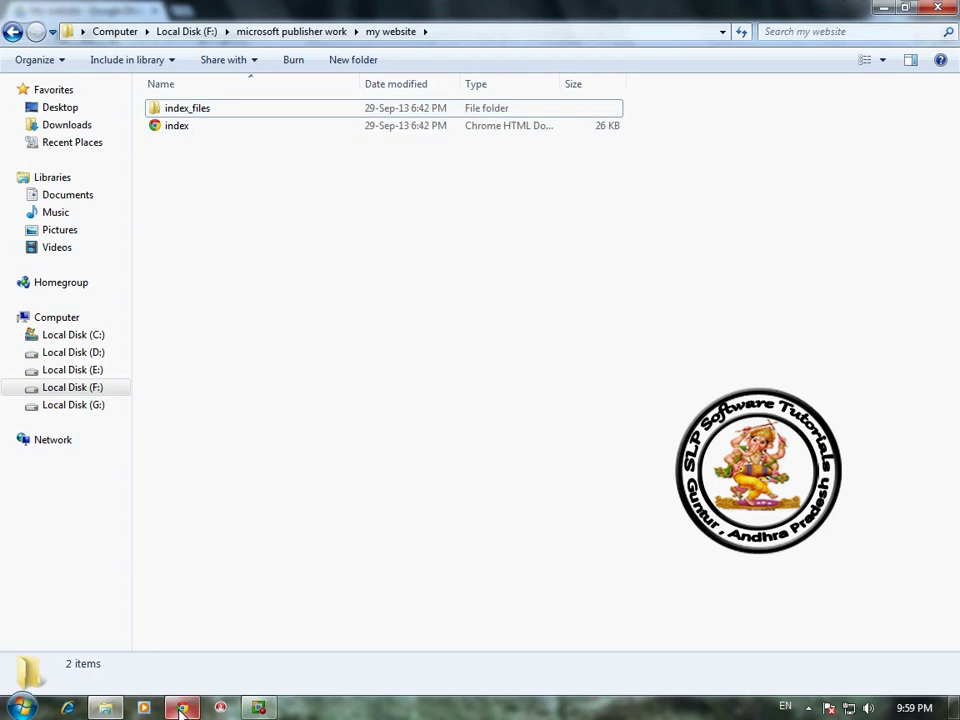
{"action": "mouse_move", "coordinate": [182, 706]}
{"action": "left_click", "coordinate": [172, 628]}
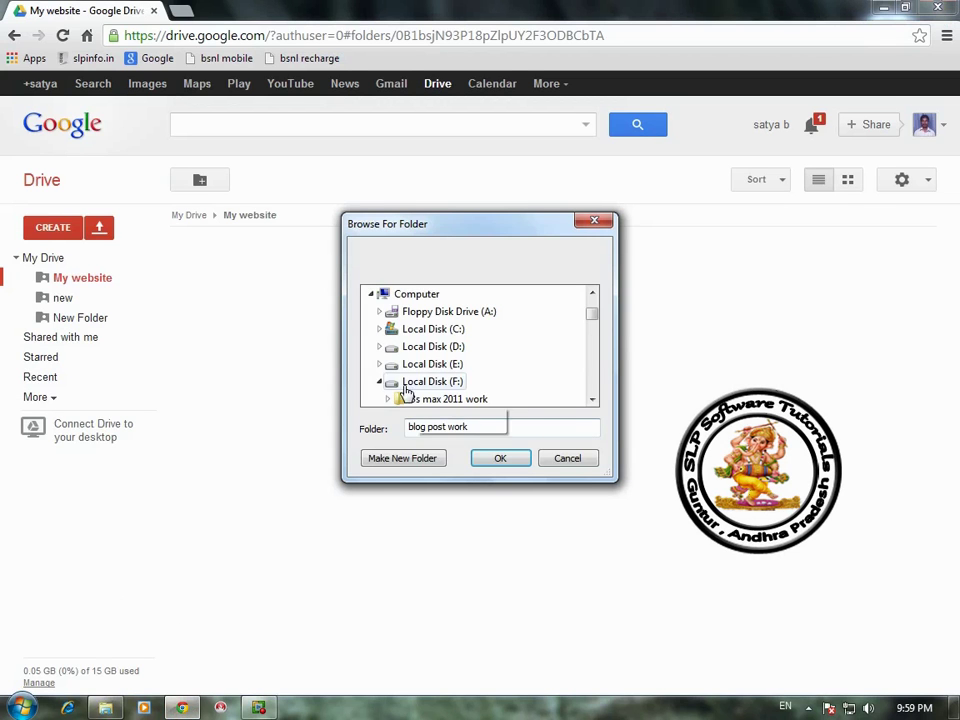
Step: Upload the index_files folder from my website with the shared folder's permissions
{"action": "left_click_drag", "start_coordinate": [599, 327], "coordinate": [595, 333]}
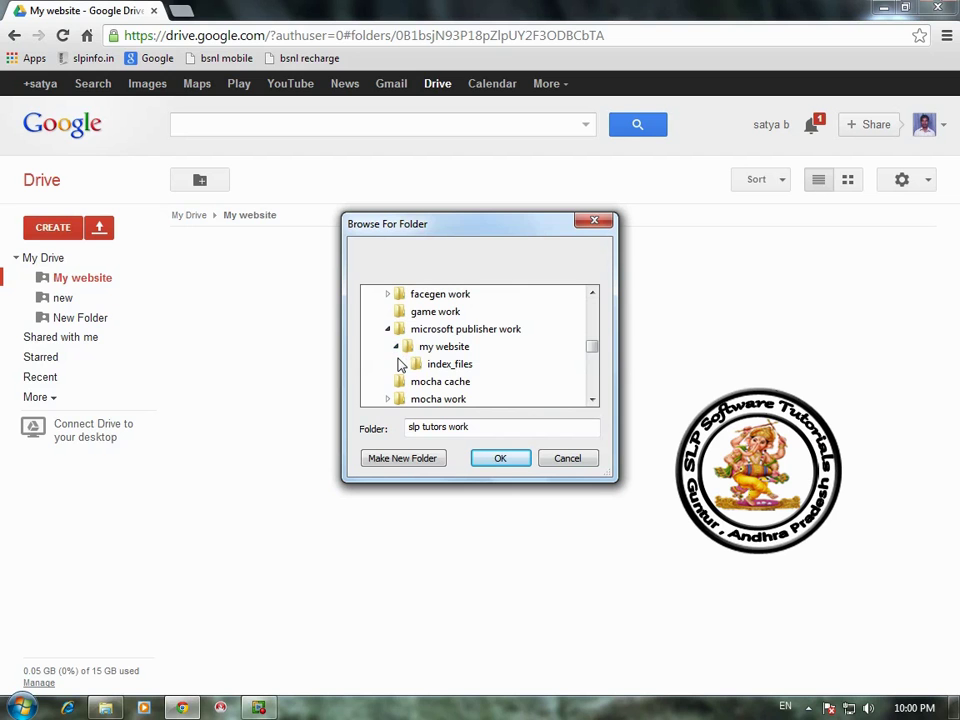
{"action": "left_click", "coordinate": [396, 347]}
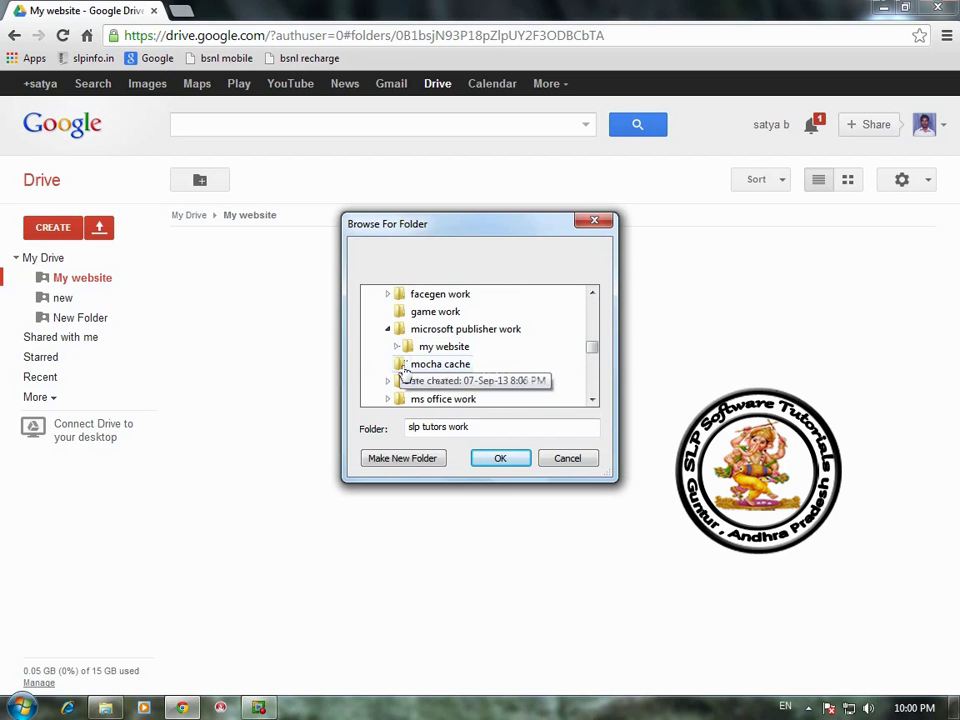
{"action": "left_click", "coordinate": [396, 347]}
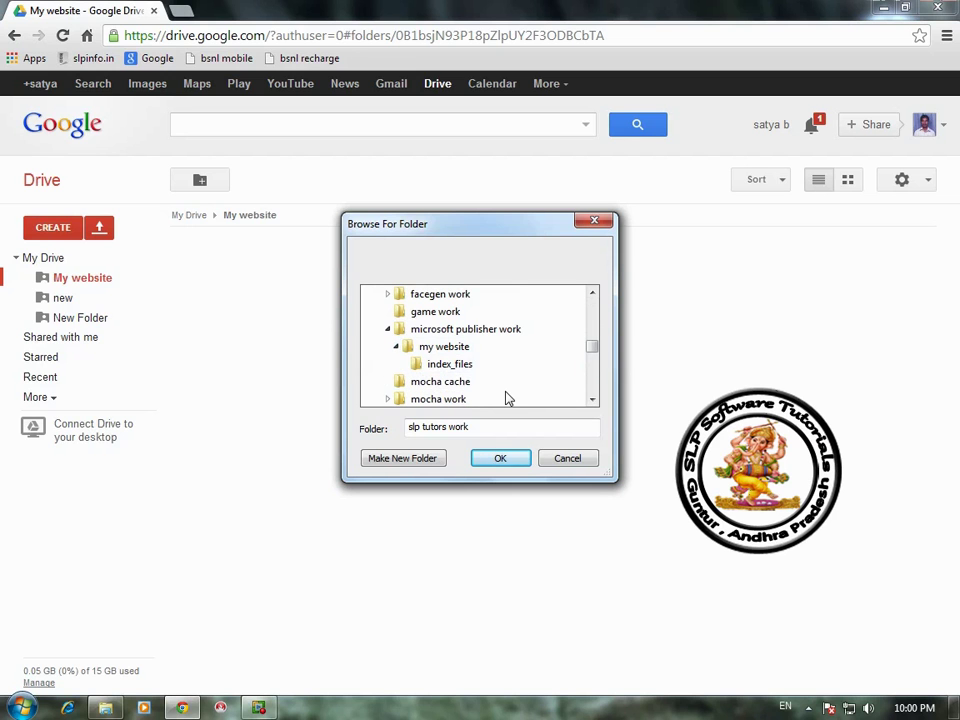
{"action": "left_click", "coordinate": [440, 364]}
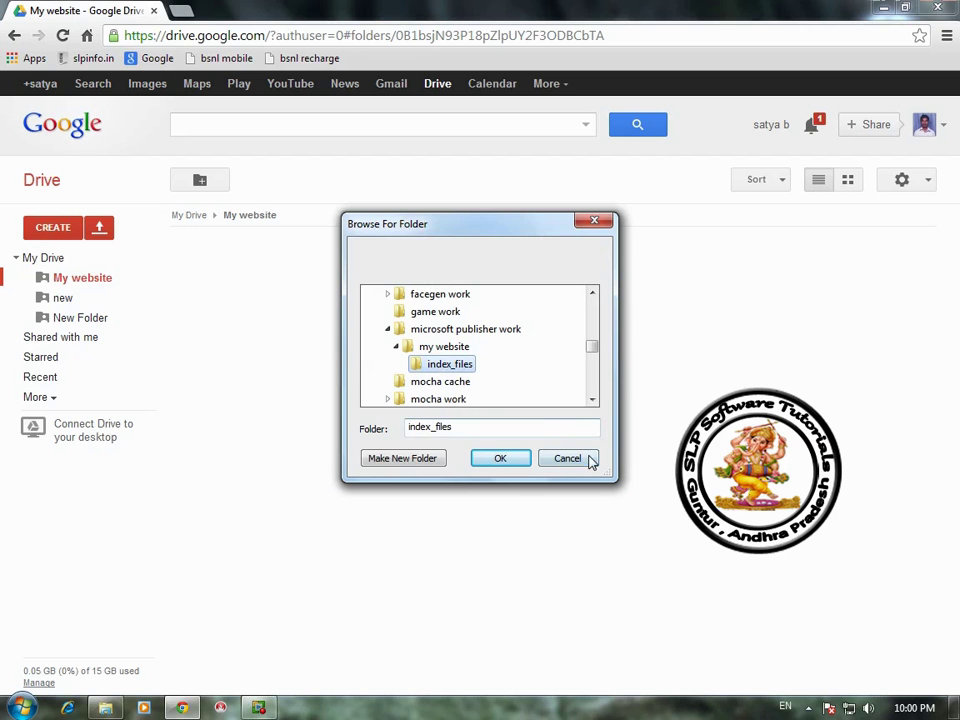
{"action": "left_click", "coordinate": [508, 460]}
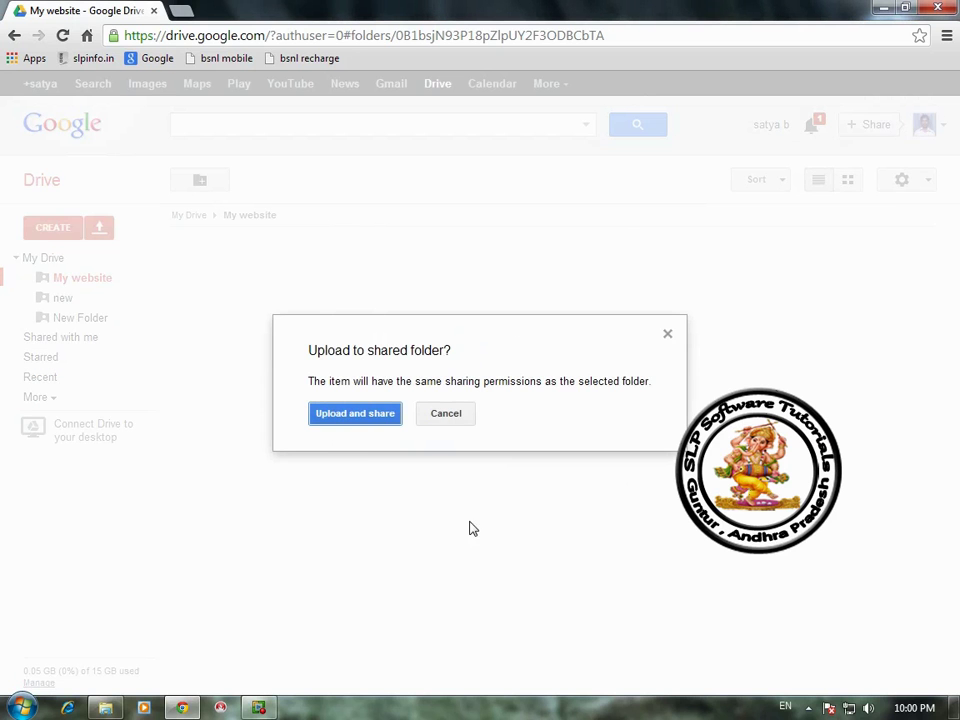
{"action": "left_click", "coordinate": [355, 413]}
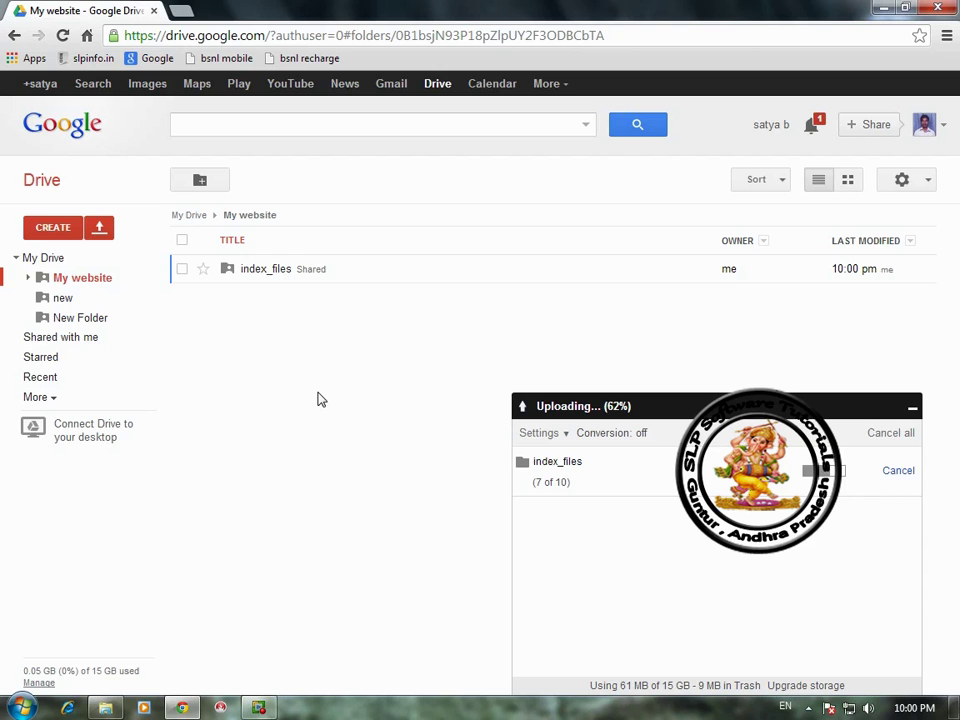
Step: Upload the index file into My website with shared permissions and close the summary
{"action": "left_click", "coordinate": [103, 230]}
{"action": "left_click", "coordinate": [118, 256]}
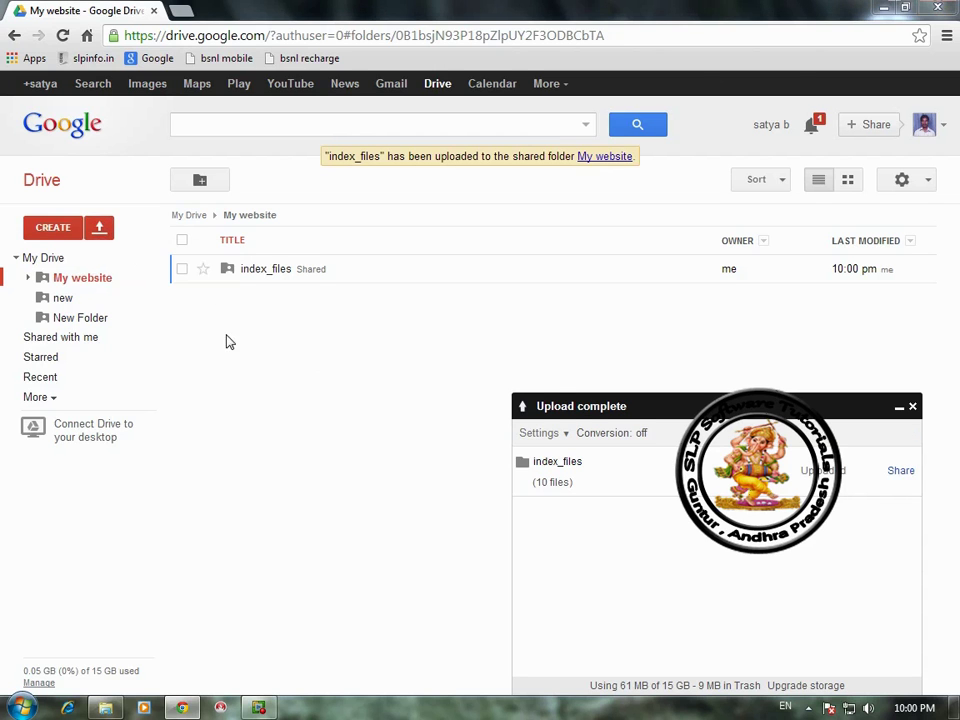
{"action": "left_click", "coordinate": [186, 133]}
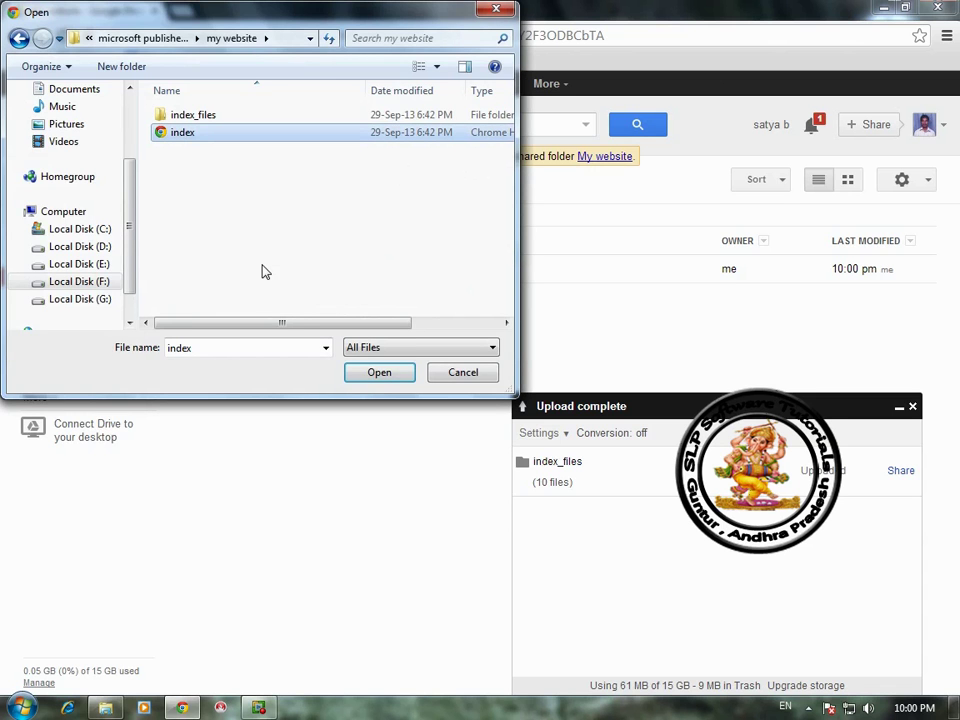
{"action": "left_click", "coordinate": [384, 374]}
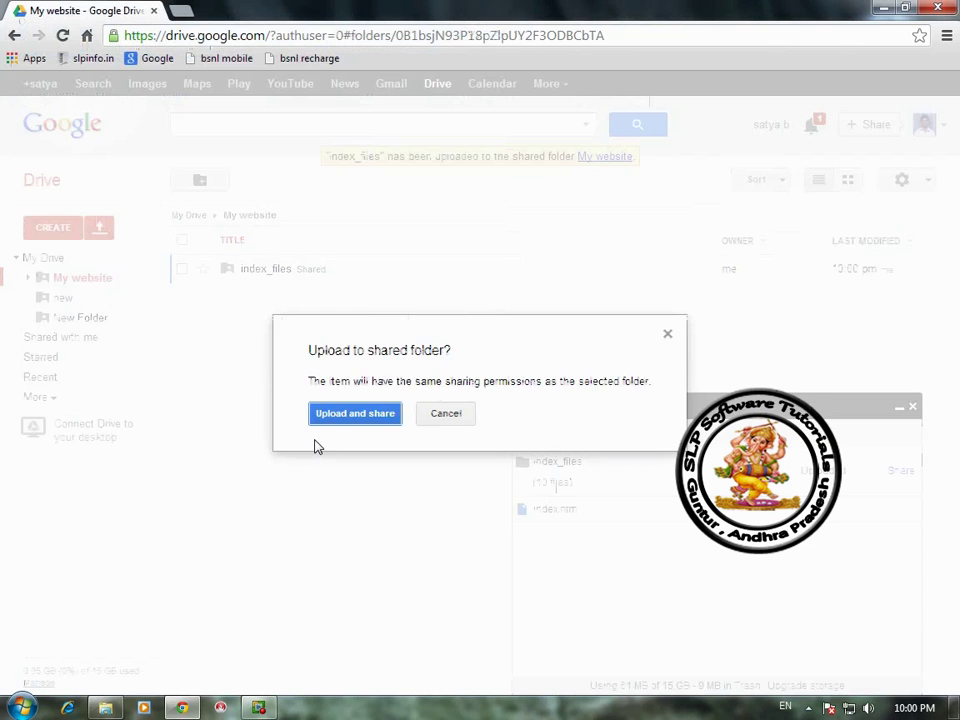
{"action": "left_click", "coordinate": [330, 413]}
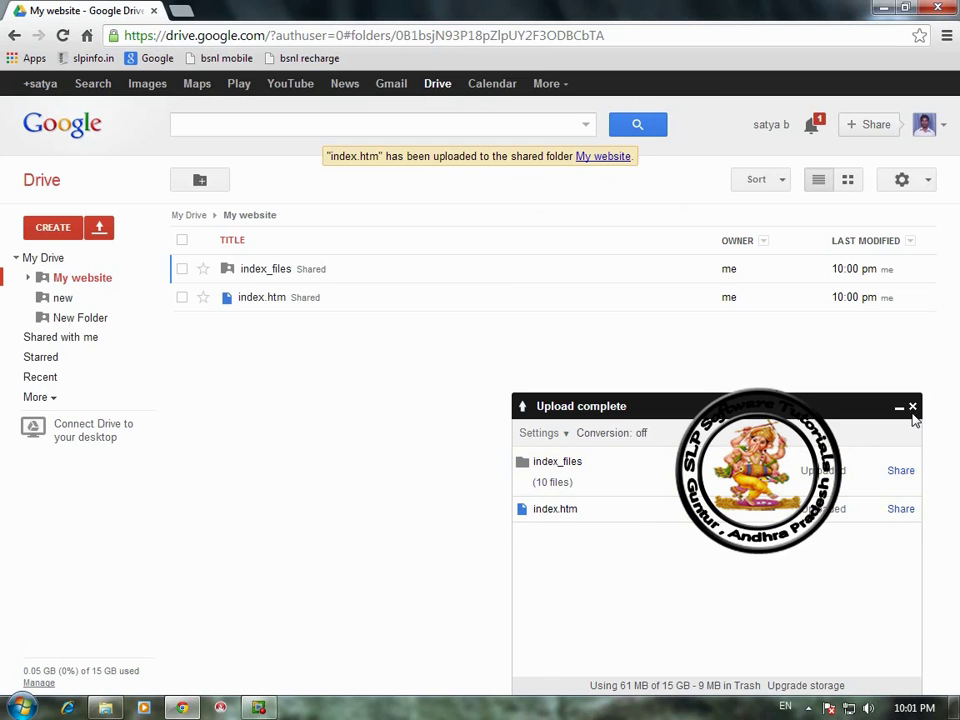
{"action": "left_click", "coordinate": [912, 407]}
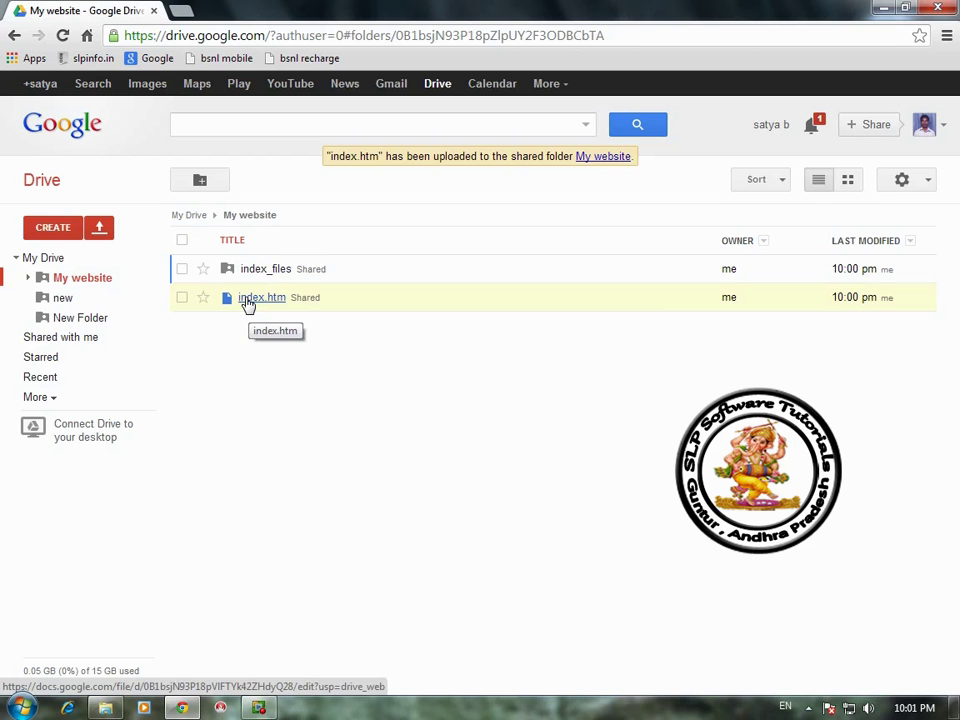
Step: Open index.htm from the file list in its own tab, showing its HTML source
{"action": "left_click", "coordinate": [247, 303]}
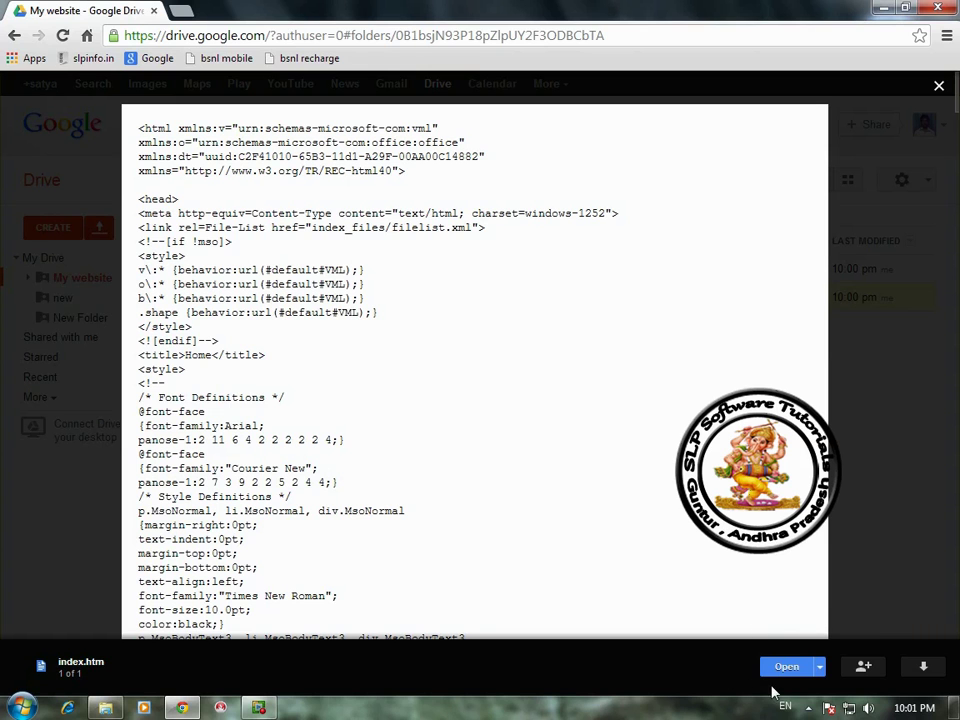
{"action": "left_click", "coordinate": [791, 670]}
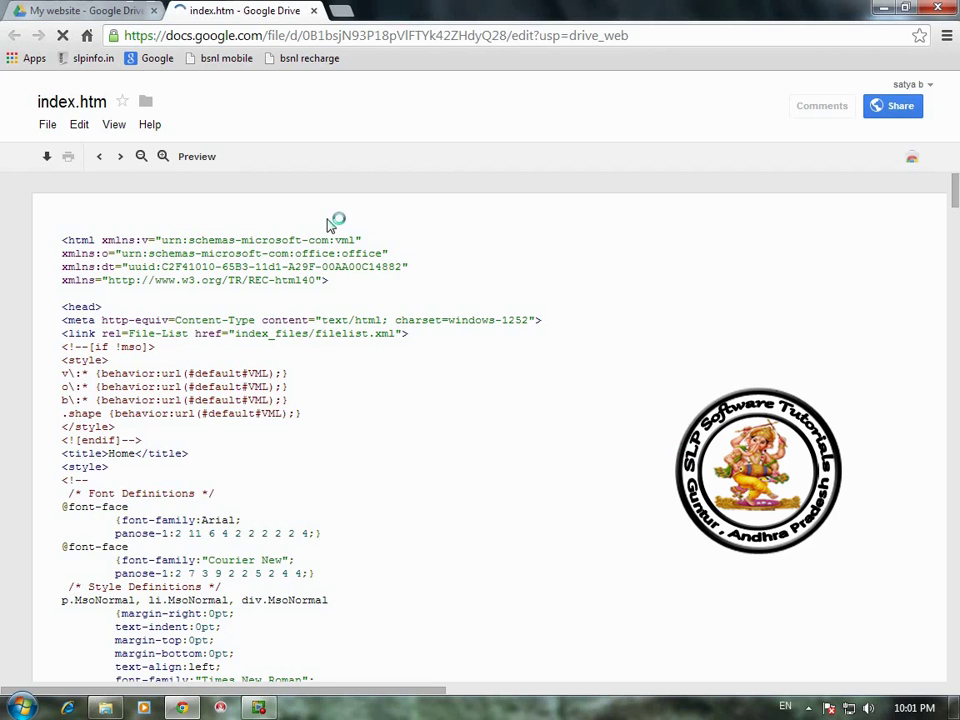
Step: Preview index.htm as a live site and visit its About Us, Contact Us and Home pages
{"action": "left_click", "coordinate": [196, 157]}
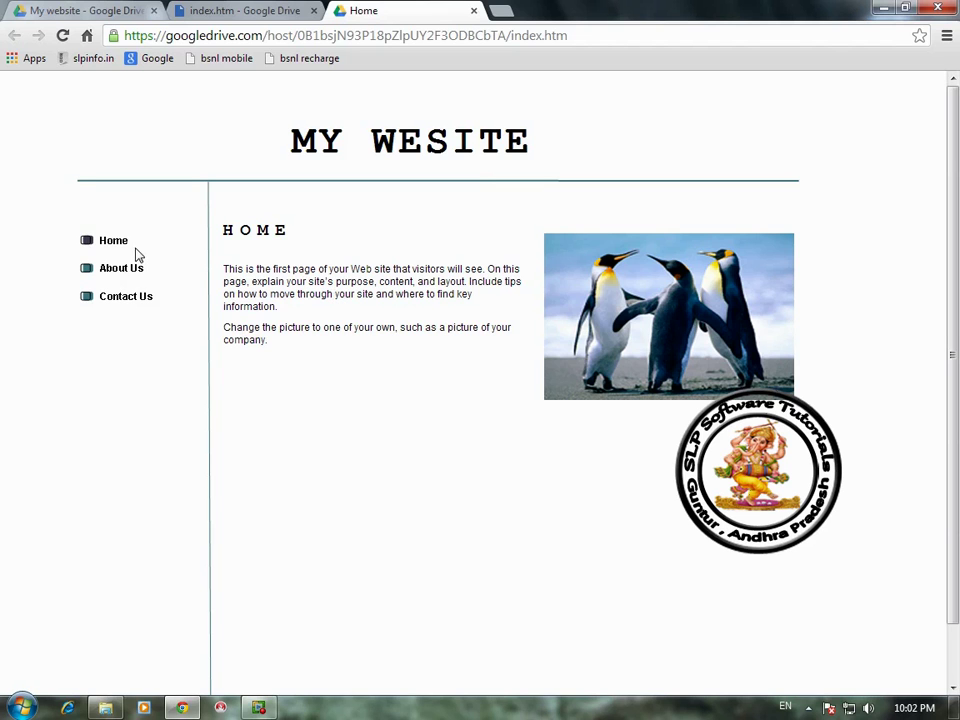
{"action": "left_click", "coordinate": [110, 275]}
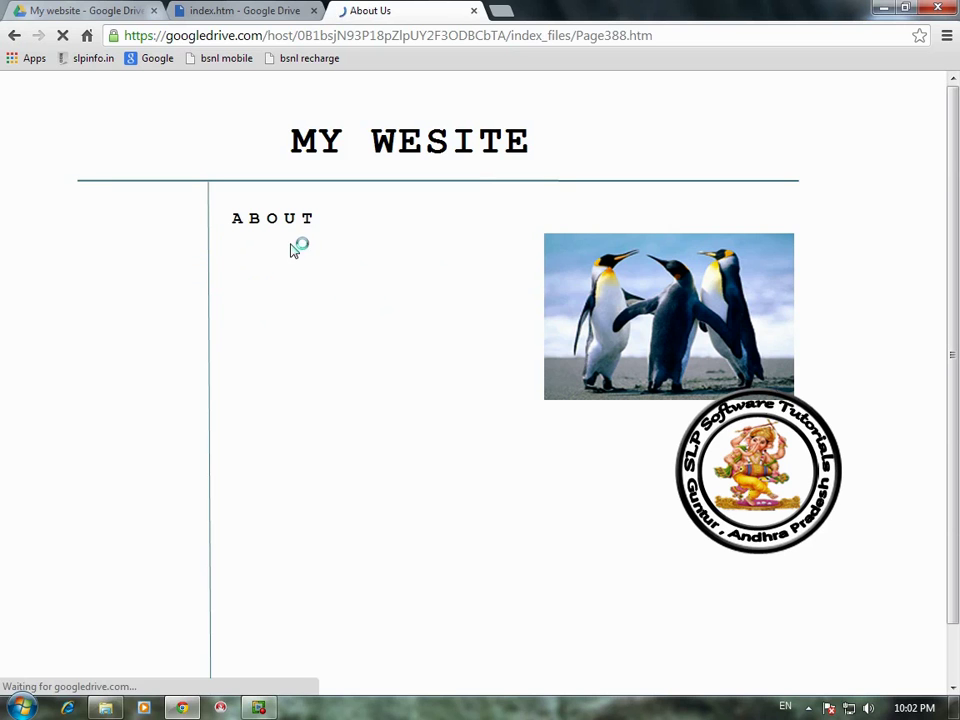
{"action": "left_click", "coordinate": [117, 299]}
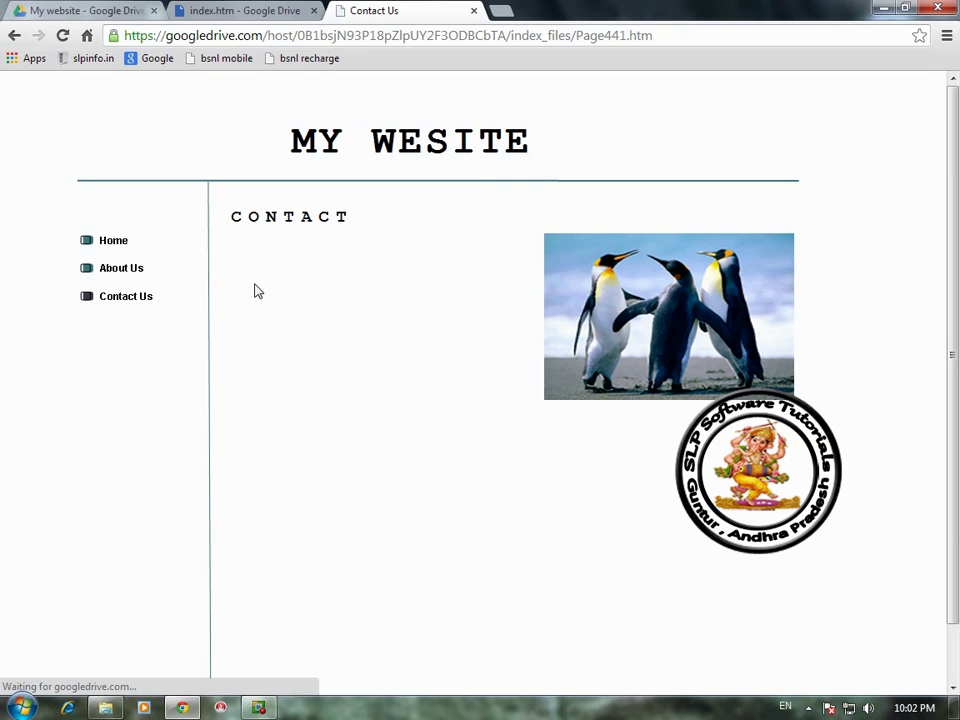
{"action": "left_click", "coordinate": [104, 244]}
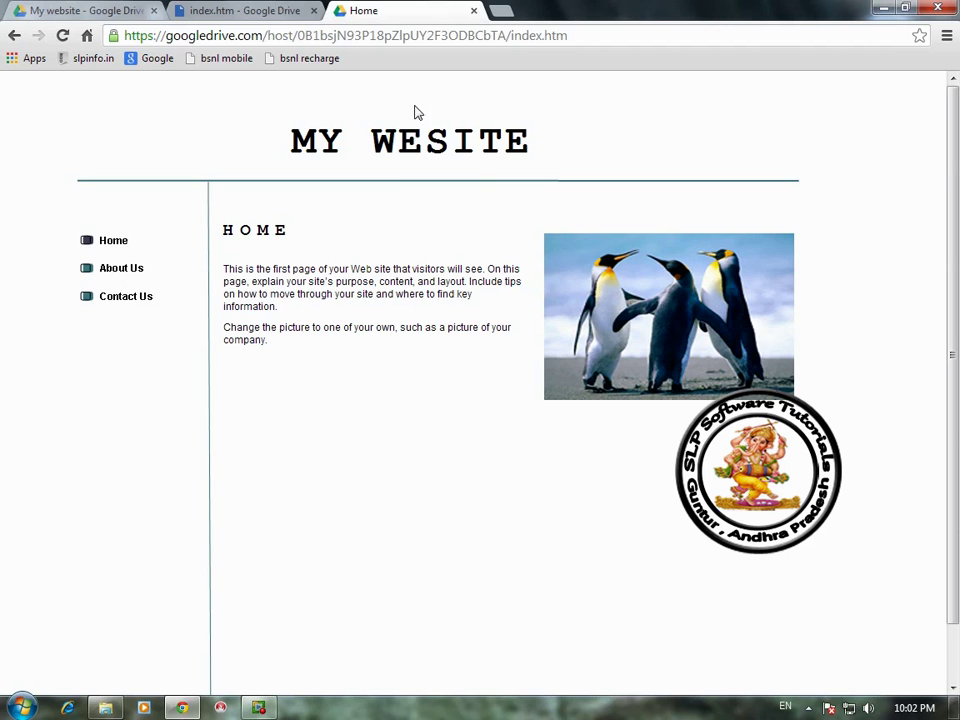
Step: Copy the site's googledrive.com/host address, then close the site tab, source tab and preview
{"action": "left_click", "coordinate": [377, 36]}
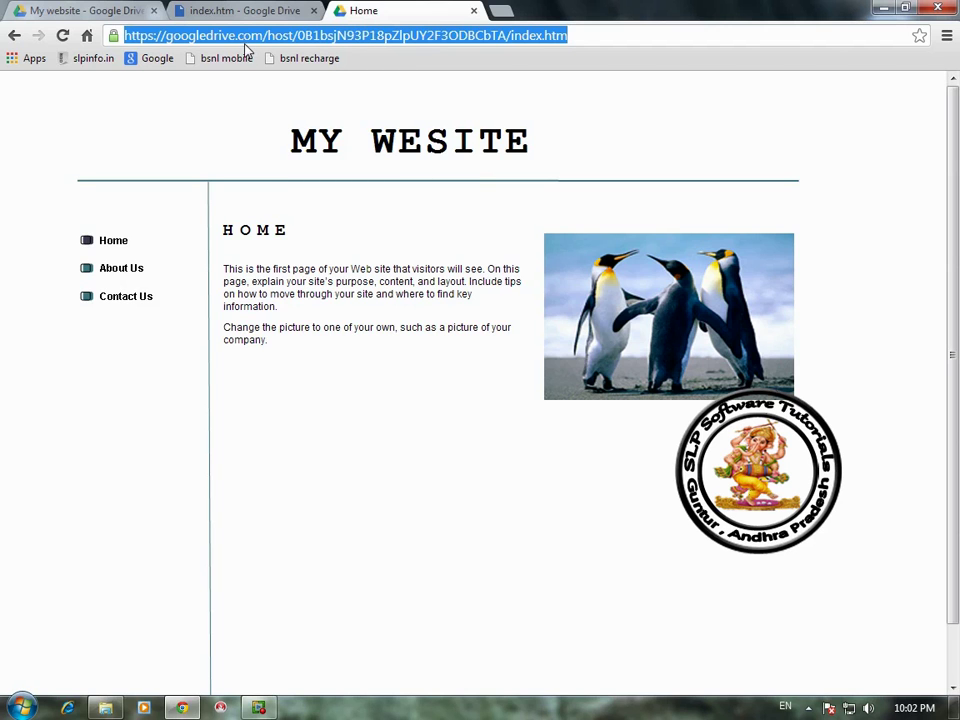
{"action": "right_click", "coordinate": [338, 40]}
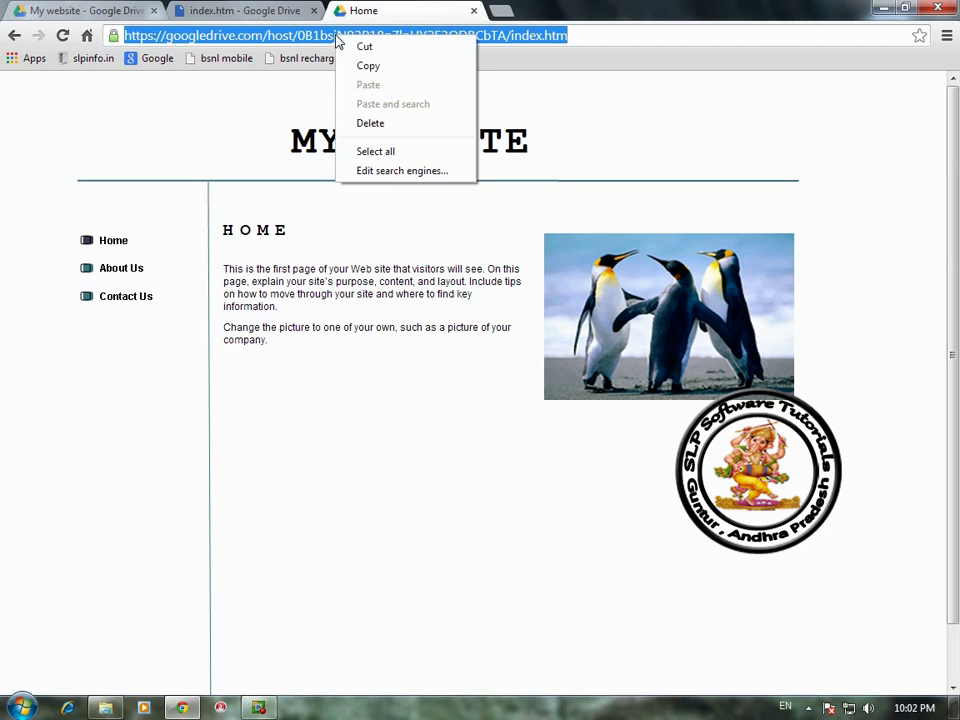
{"action": "left_click", "coordinate": [401, 66]}
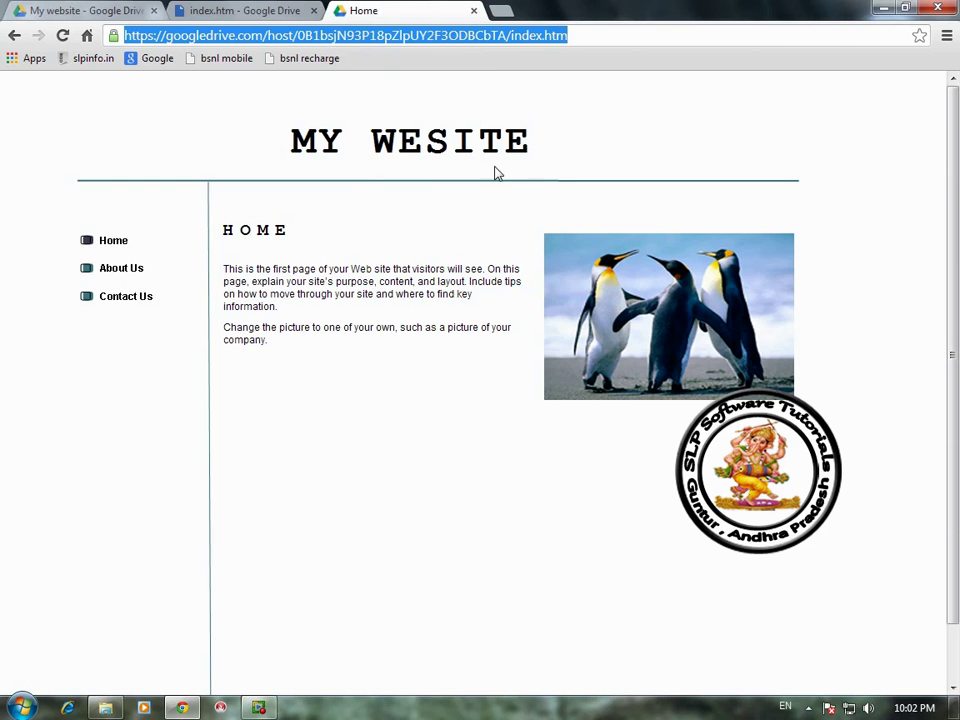
{"action": "left_click", "coordinate": [475, 12]}
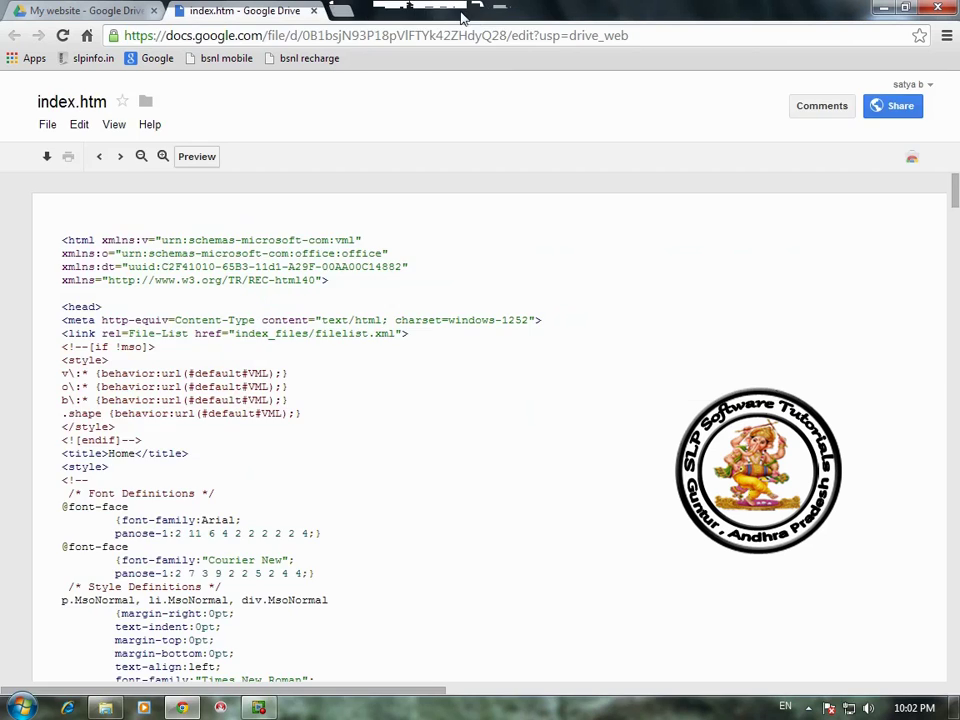
{"action": "left_click", "coordinate": [314, 11]}
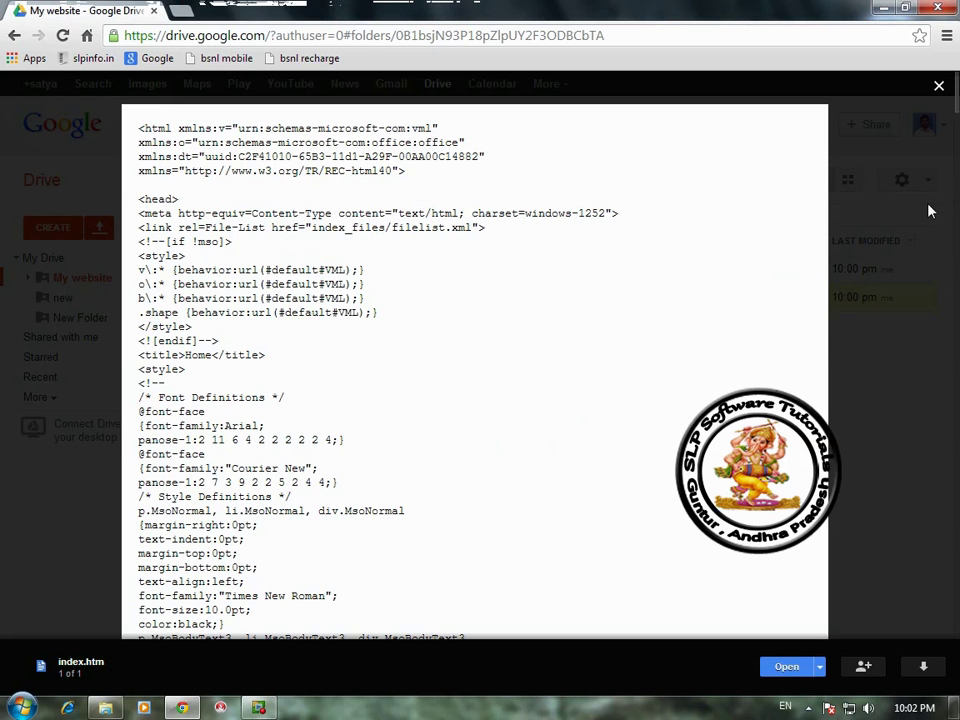
{"action": "left_click", "coordinate": [939, 87]}
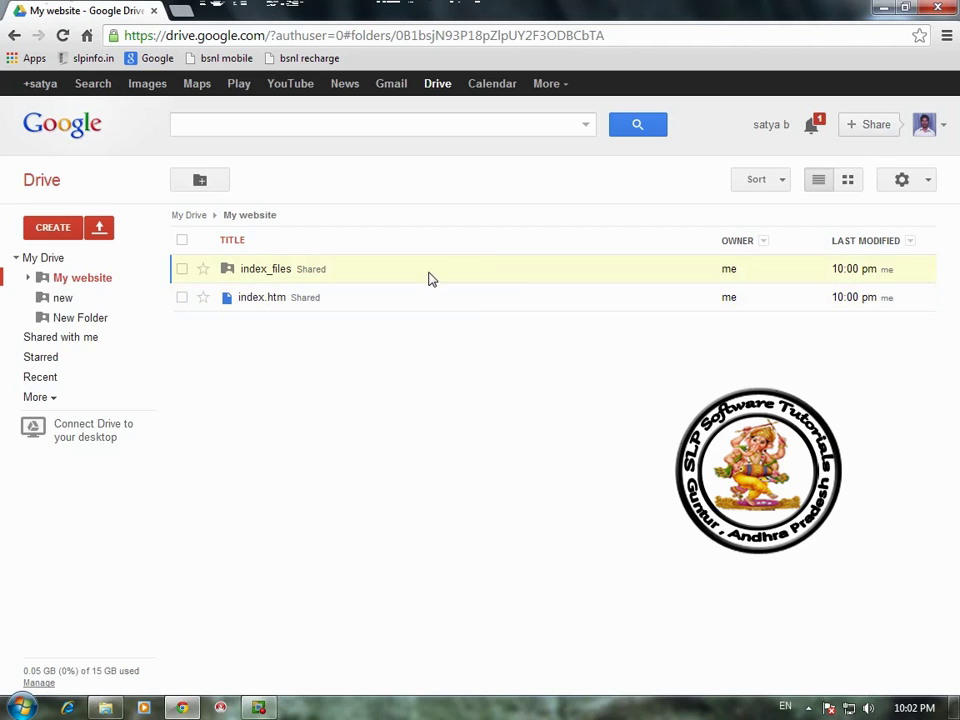
Step: Sign out of the Google account and load the copied site address again
{"action": "left_click", "coordinate": [944, 128]}
{"action": "left_click", "coordinate": [926, 292]}
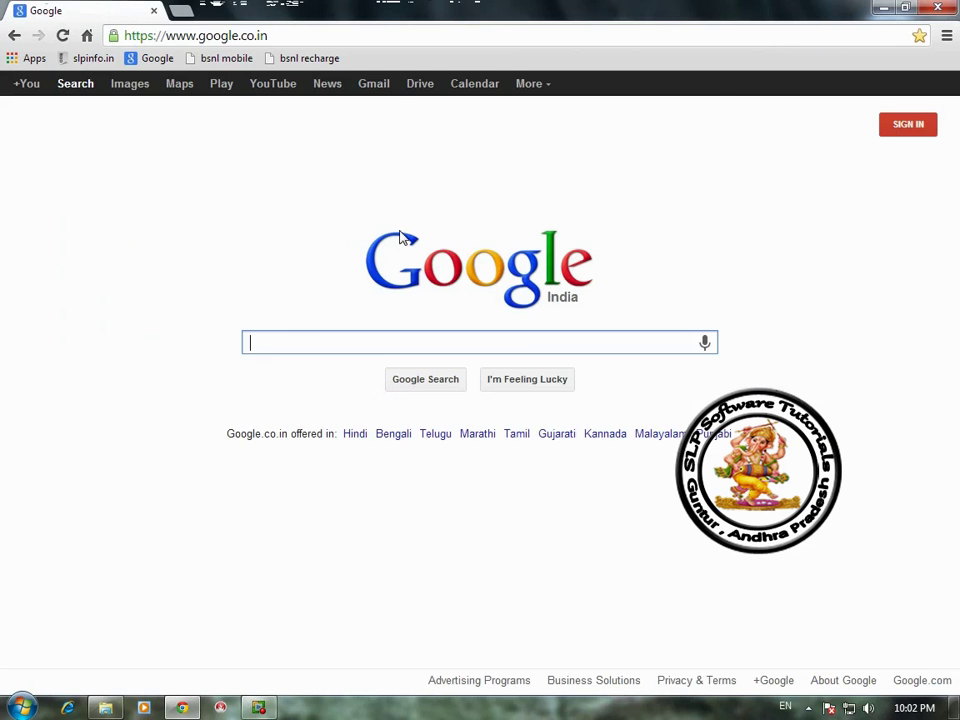
{"action": "left_click", "coordinate": [247, 38]}
{"action": "right_click", "coordinate": [247, 38]}
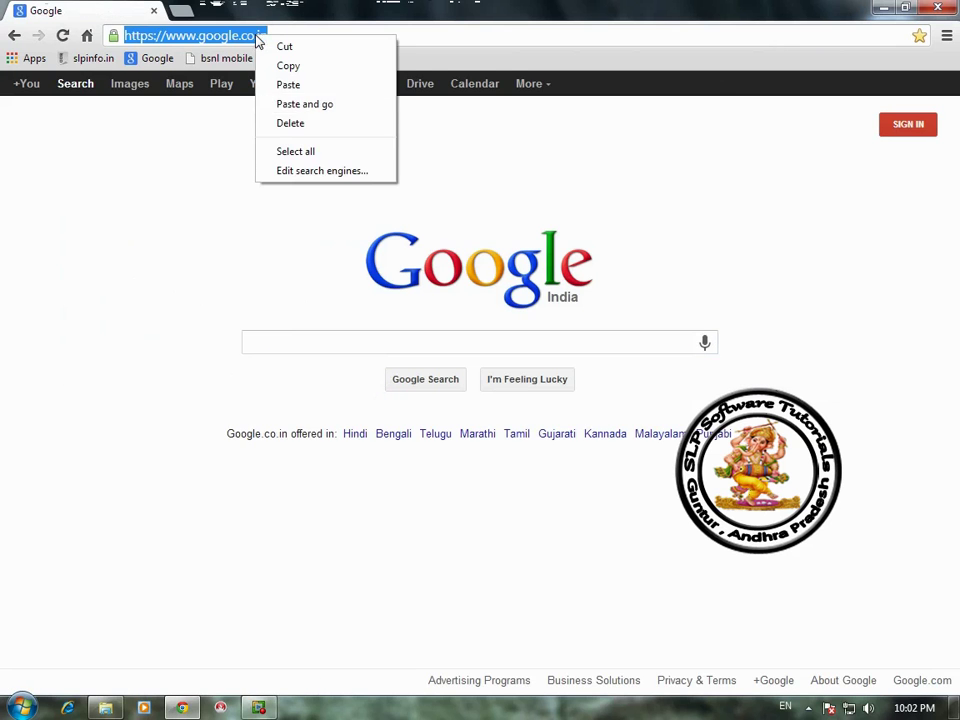
{"action": "left_click", "coordinate": [285, 86]}
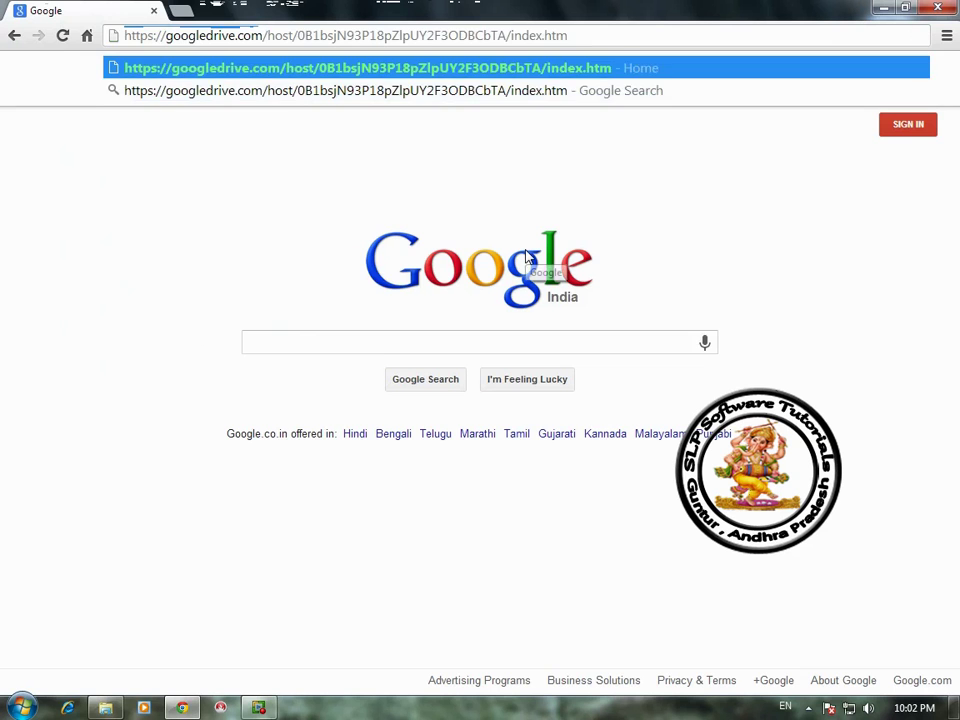
{"action": "key", "text": "Return"}
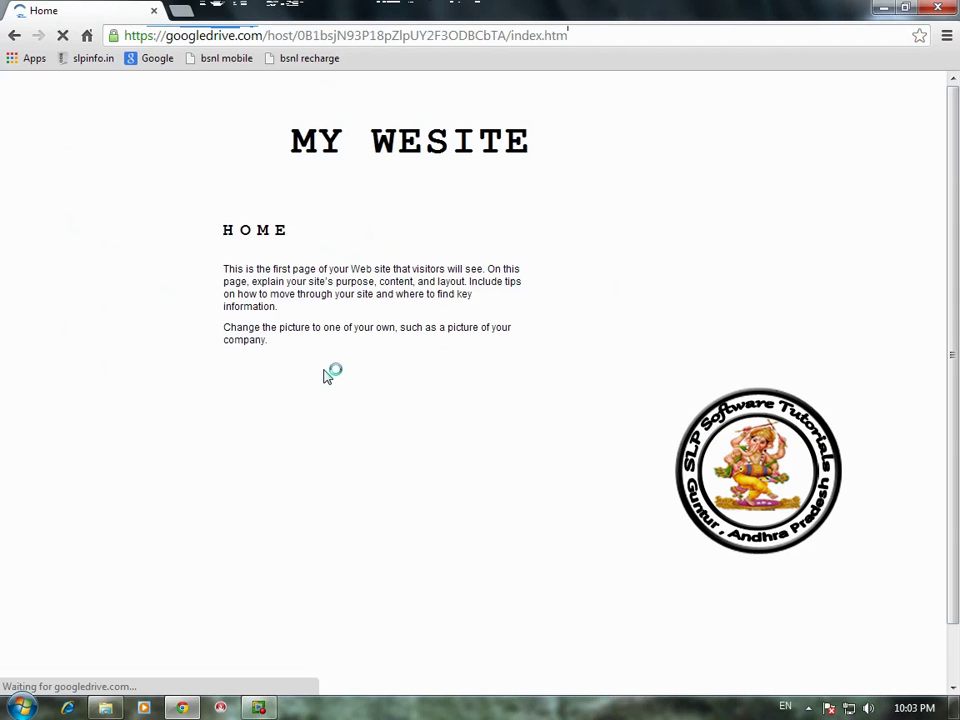